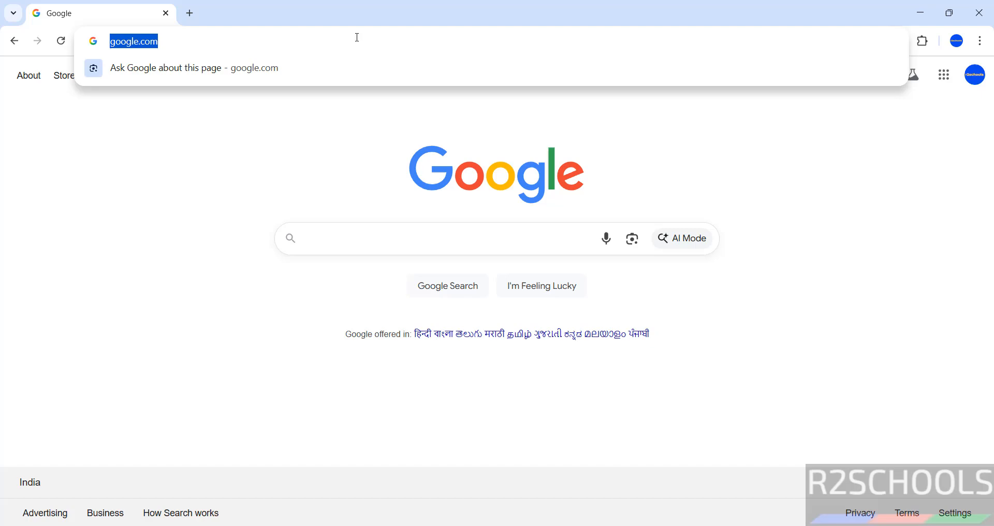
Load fedoraproject.org in Chrome, correcting a typo in the web address.
{"action": "type", "text": "fedoraproject.org"}
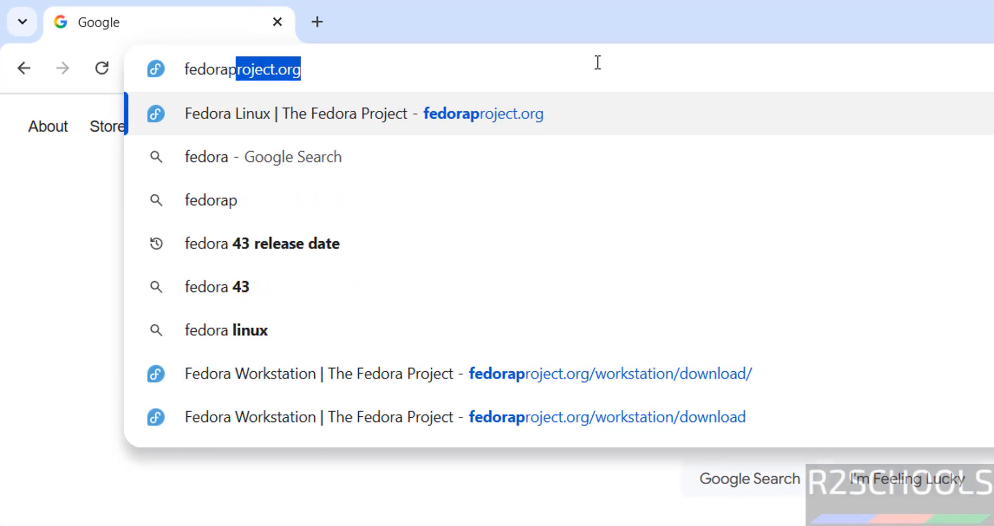
{"action": "key", "text": "BackSpace"}
{"action": "key", "text": "BackSpace"}
{"action": "type", "text": "roject.org"}
{"action": "key", "text": "Return"}
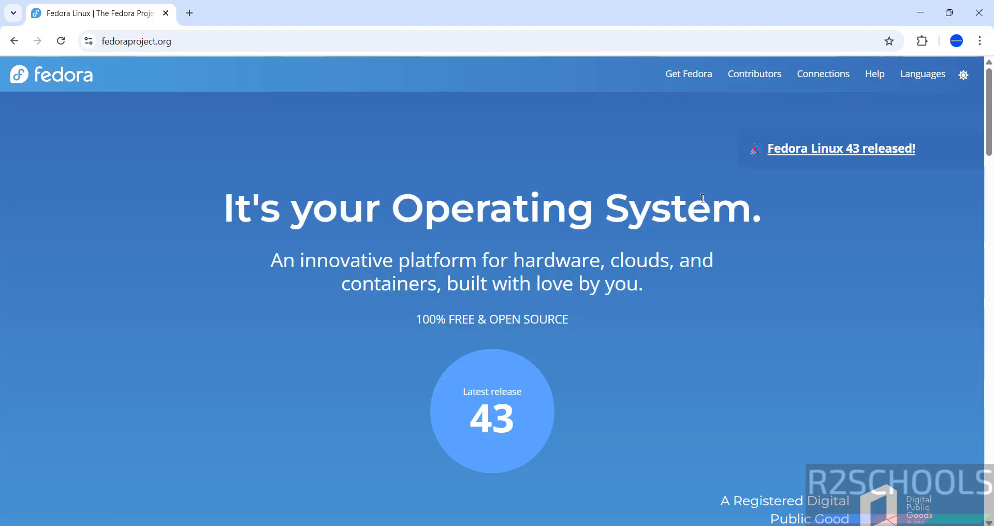
Go through Get Fedora > Server > Download Now to the Fedora Server 43 download page.
{"action": "mouse_move", "coordinate": [683, 74]}
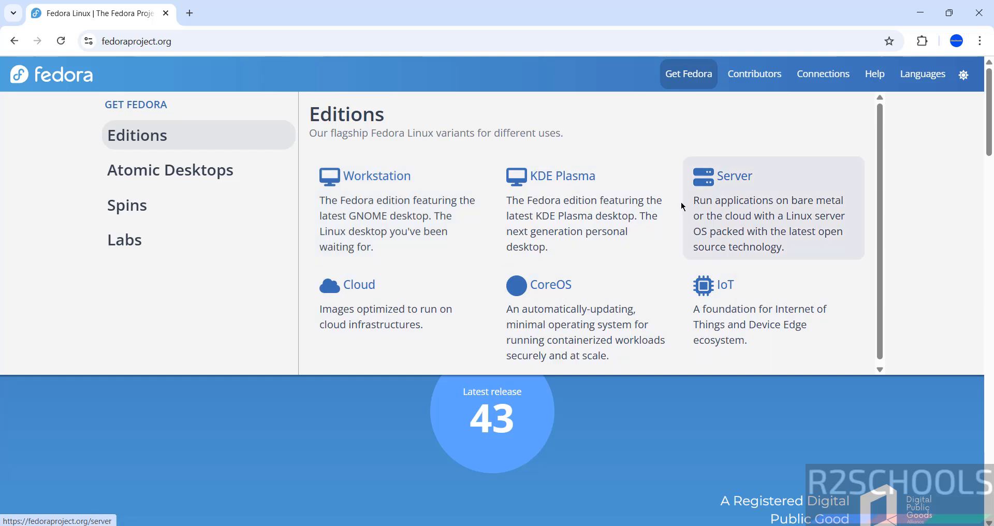
{"action": "left_click", "coordinate": [723, 203]}
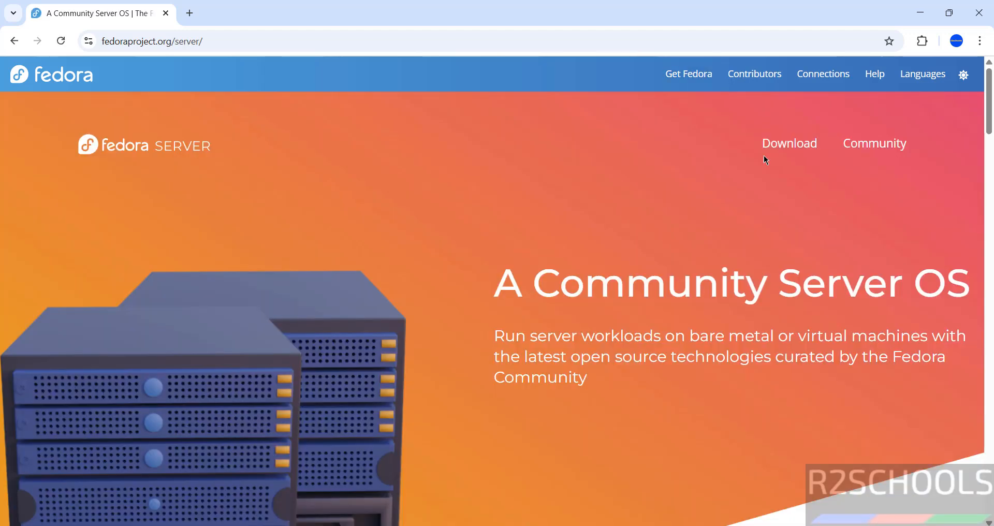
{"action": "left_click", "coordinate": [987, 201]}
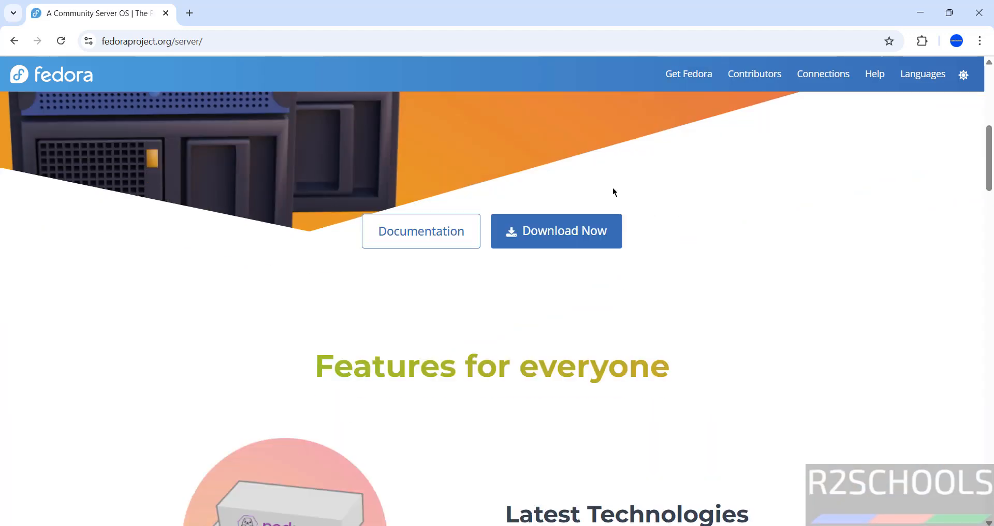
{"action": "left_click", "coordinate": [540, 242]}
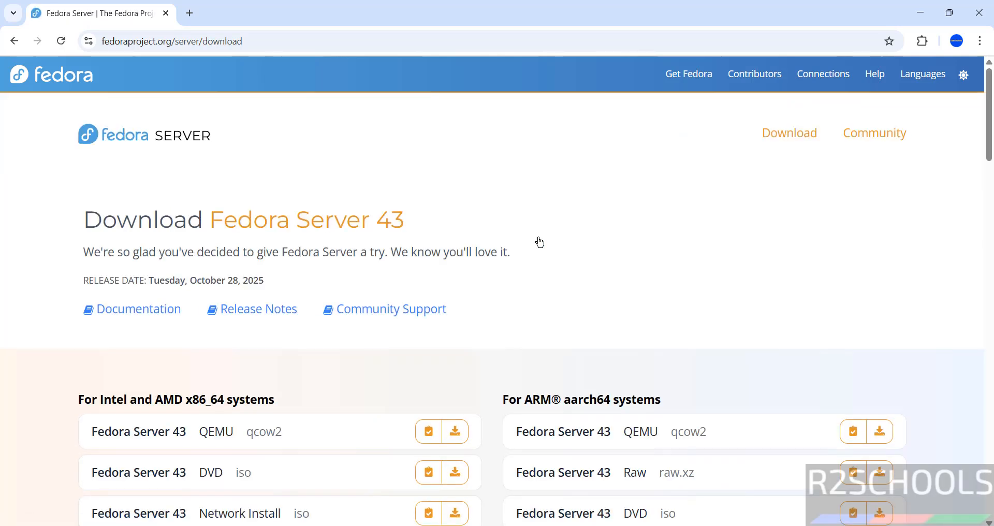
{"action": "scroll", "coordinate": [341, 375], "scroll_direction": "down", "scroll_amount": 2}
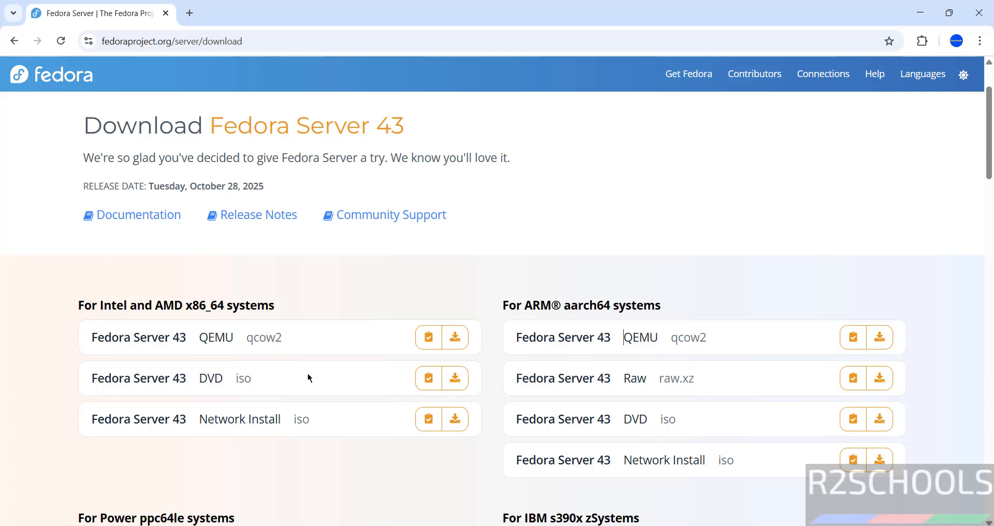
Start the x86_64 DVD iso download, then cancel and remove this duplicate from download history.
{"action": "left_click", "coordinate": [457, 380]}
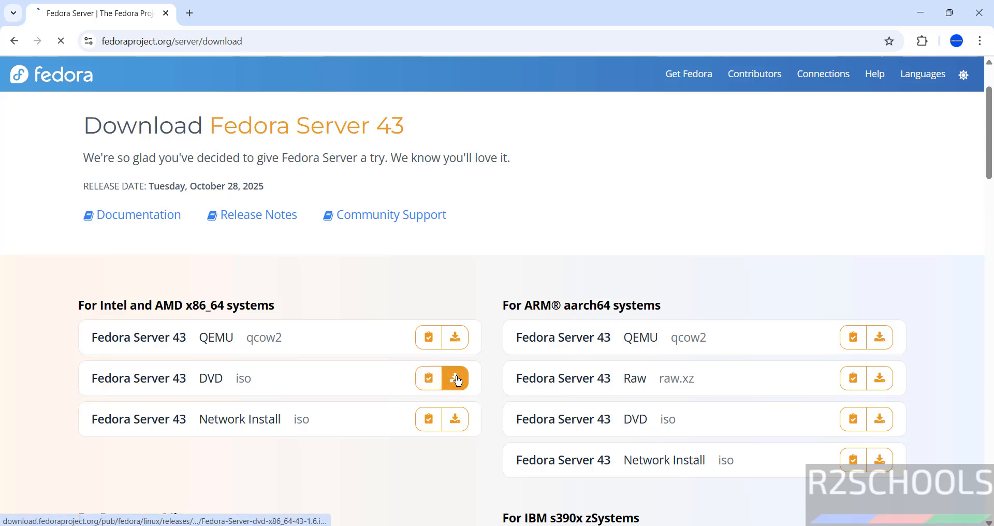
{"action": "key", "text": "ctrl+j"}
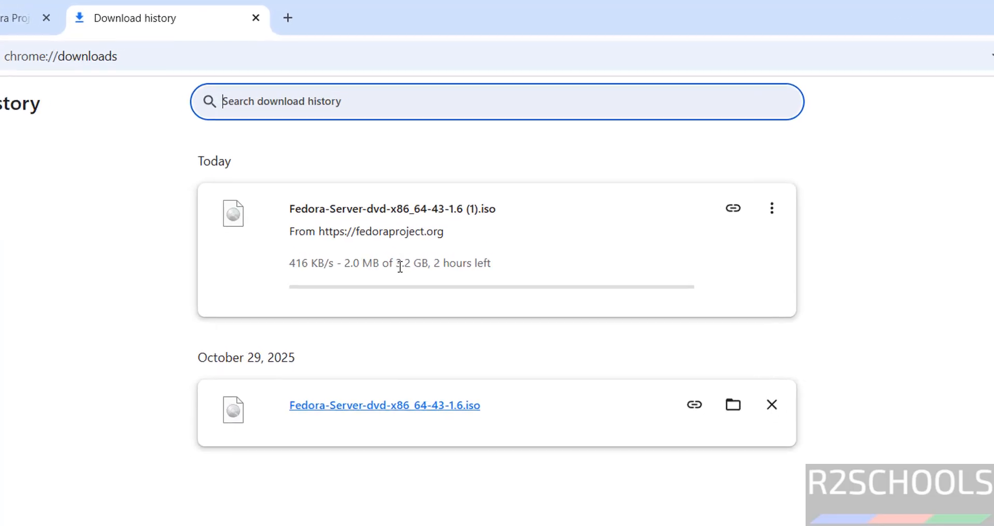
{"action": "left_click", "coordinate": [773, 210]}
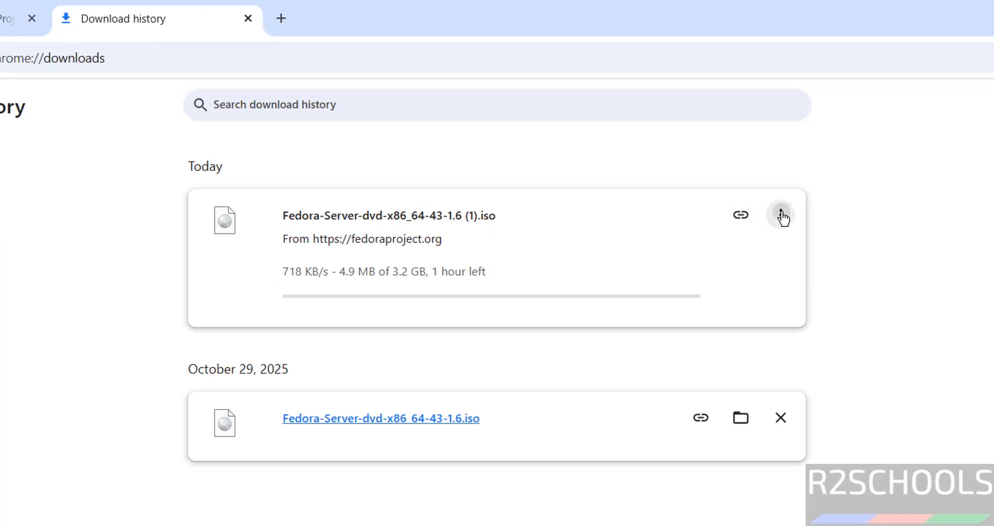
{"action": "left_click", "coordinate": [752, 257]}
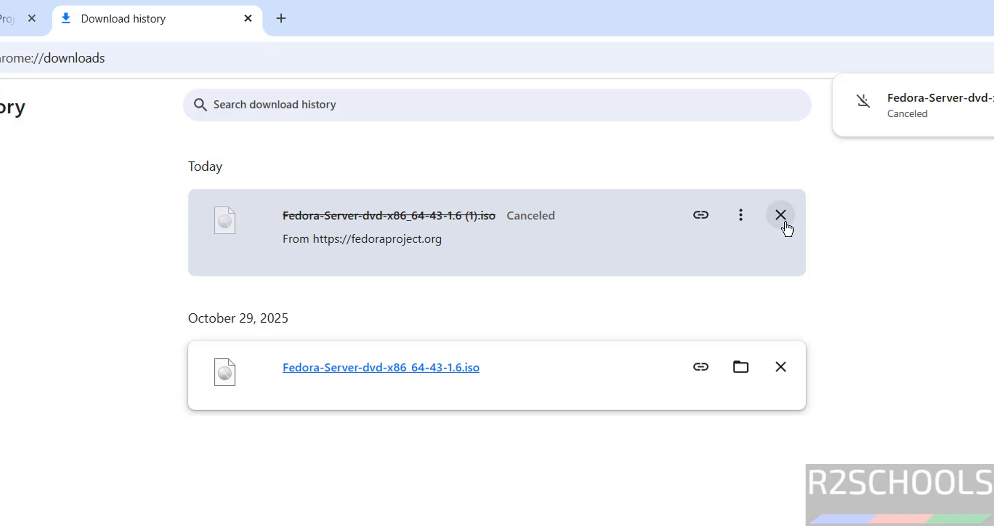
{"action": "left_click", "coordinate": [784, 223]}
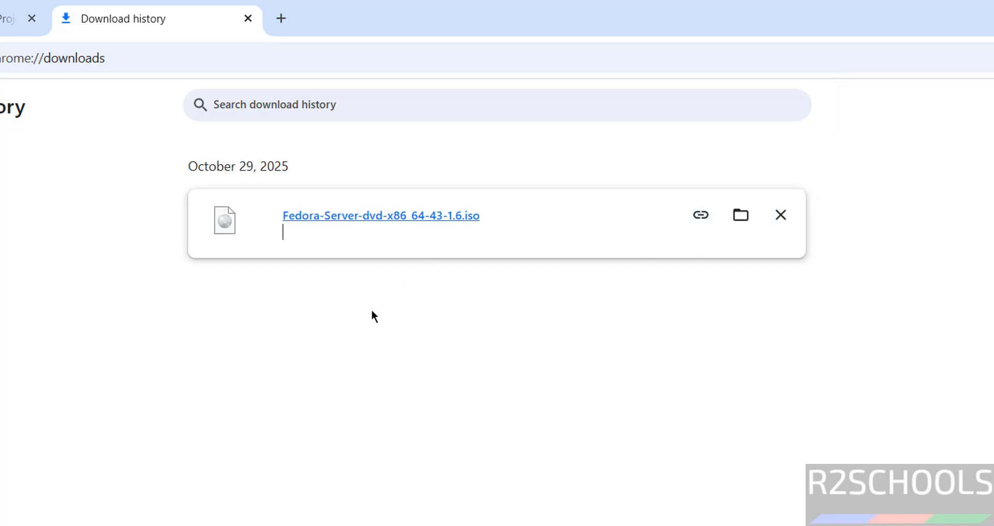
Launch VMware Workstation Pro from the Windows Start search.
{"action": "key", "text": "super"}
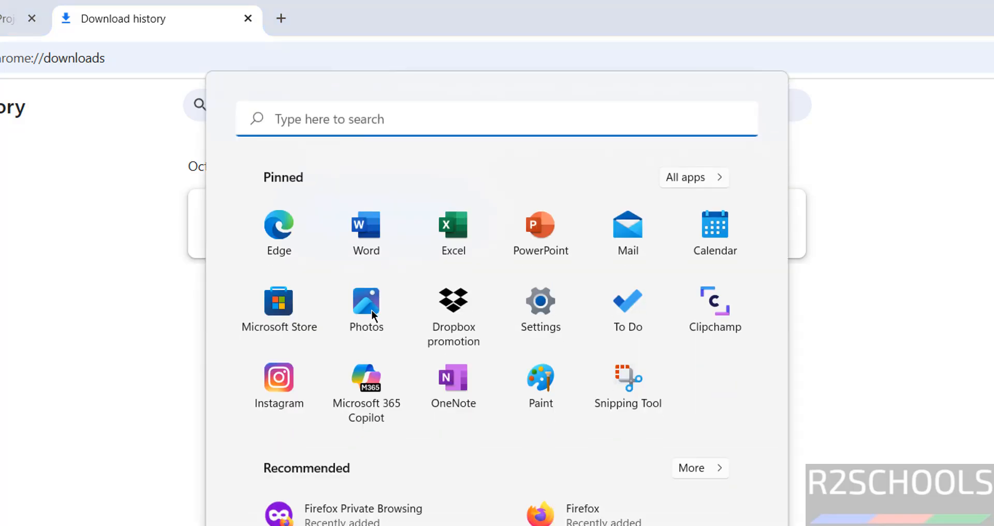
{"action": "type", "text": "vmware"}
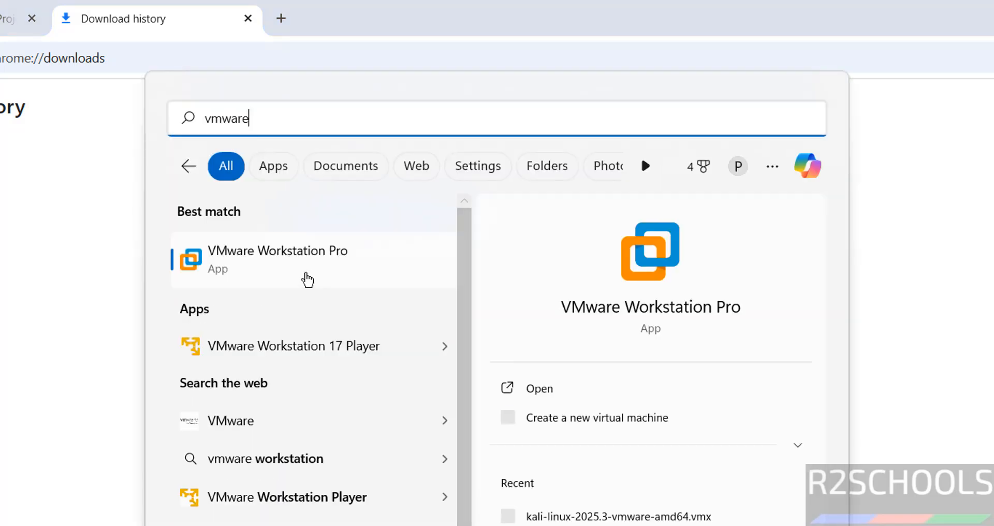
{"action": "left_click", "coordinate": [298, 269]}
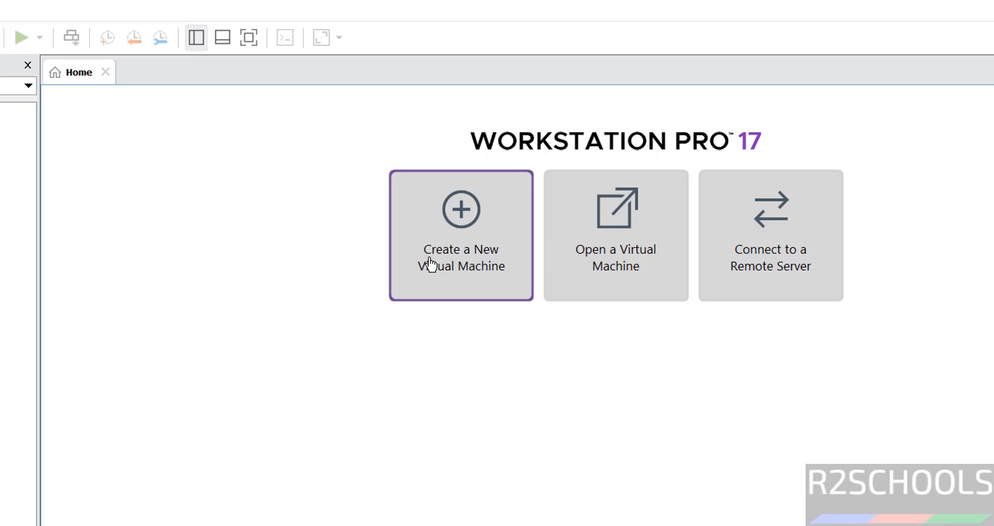
Begin a Typical new VM using Fedora-Server-dvd-x86_64-43-1.6.iso as the installer image.
{"action": "left_click", "coordinate": [0, 37]}
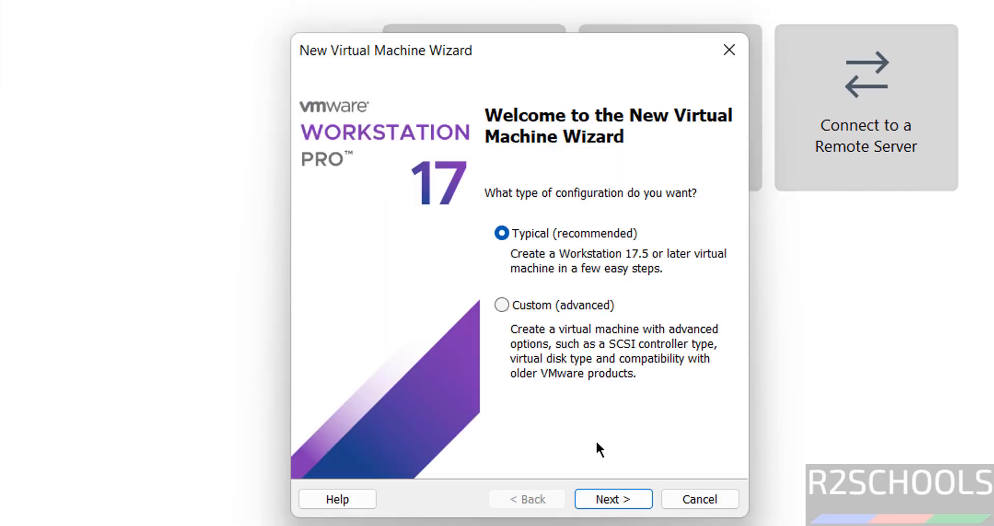
{"action": "left_click", "coordinate": [598, 505]}
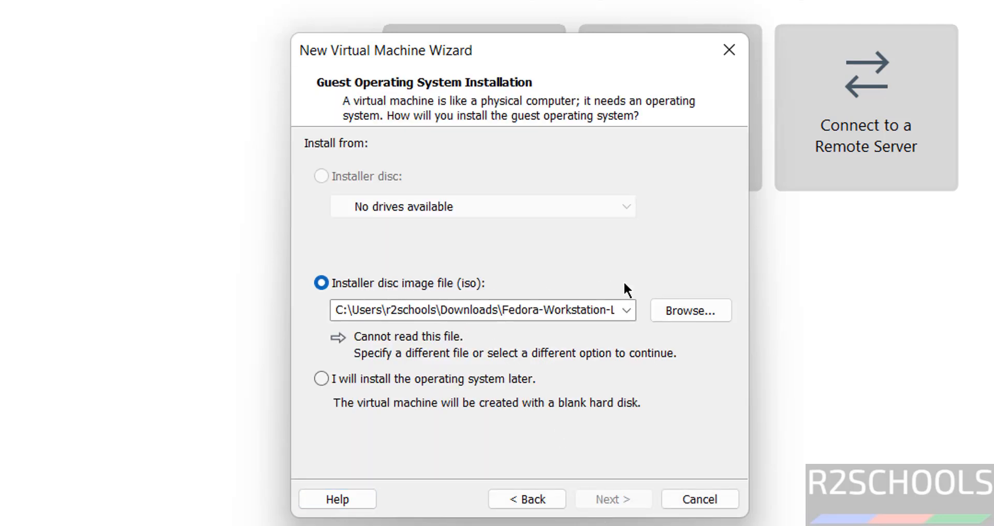
{"action": "left_click", "coordinate": [673, 311]}
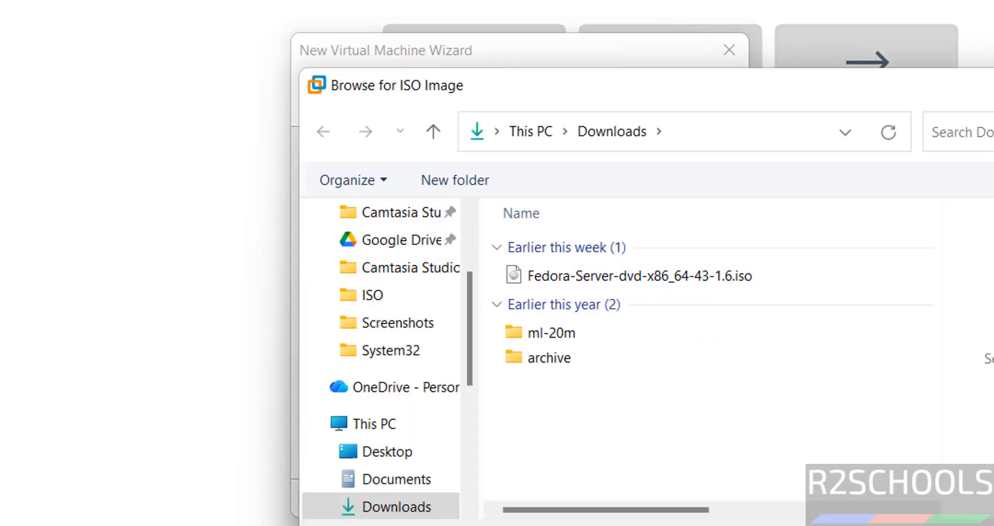
{"action": "left_click", "coordinate": [715, 289]}
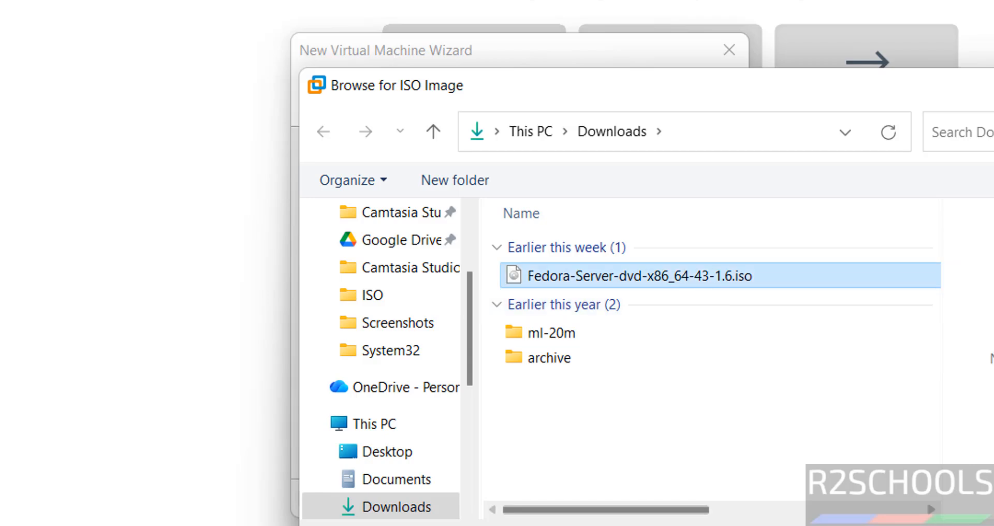
{"action": "double_click", "coordinate": [715, 289]}
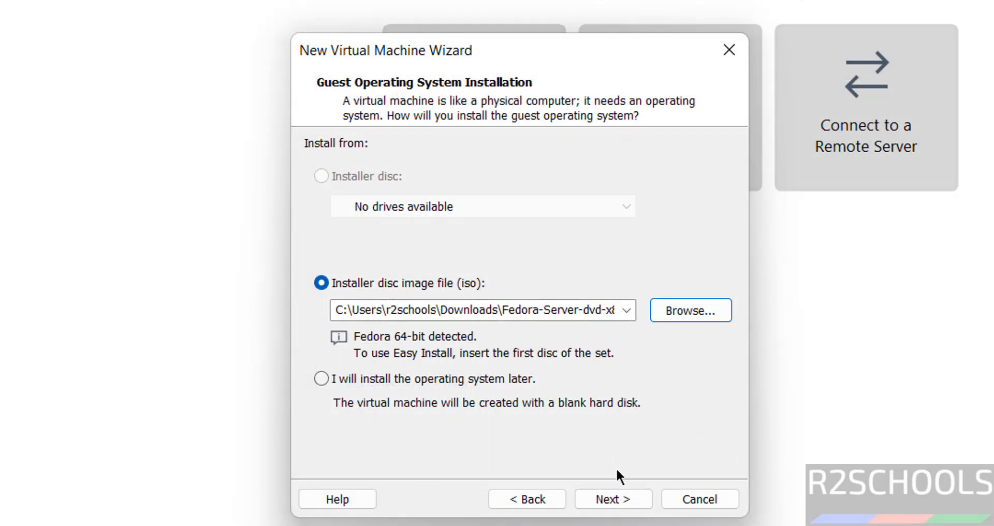
Name the virtual machine feds43vm.
{"action": "left_click", "coordinate": [613, 498]}
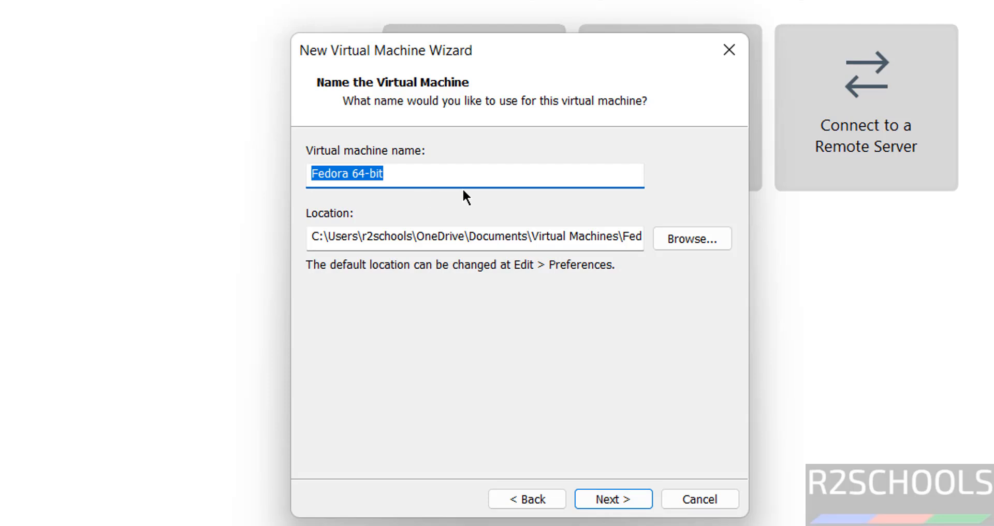
{"action": "type", "text": "feds"}
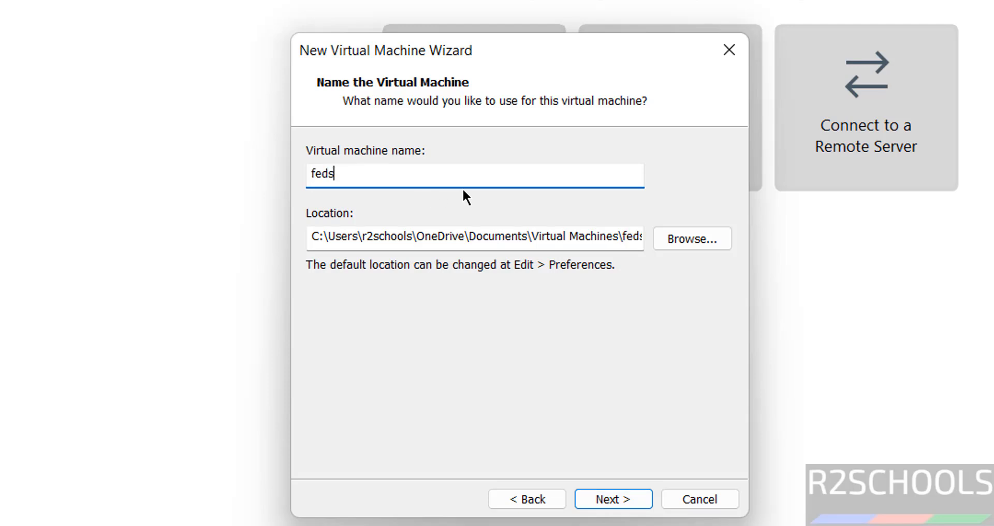
{"action": "type", "text": "43vm"}
{"action": "key", "text": "ctrl+a"}
{"action": "key", "text": "ctrl+c"}
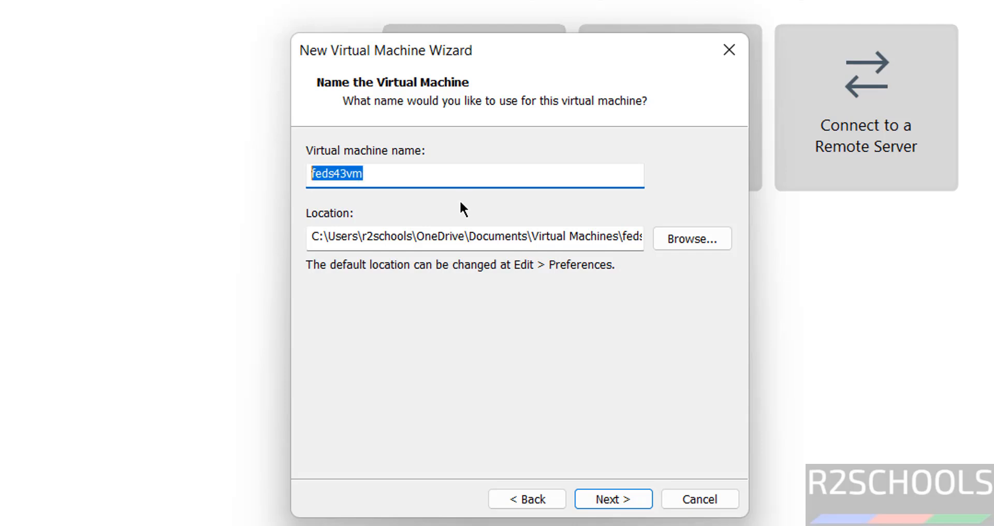
Set the VM location to a new feds43vm folder created under E:\VMS.
{"action": "left_click", "coordinate": [694, 240]}
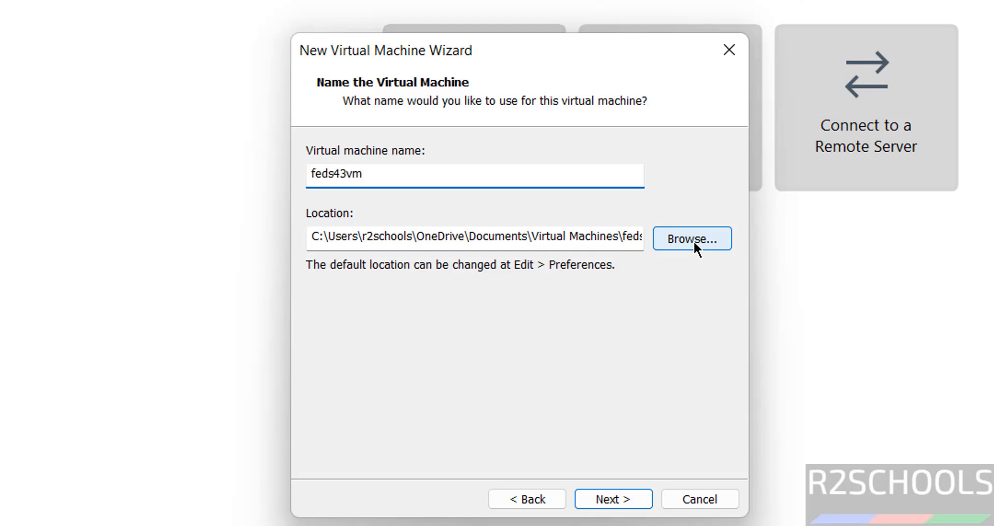
{"action": "left_click", "coordinate": [663, 294]}
{"action": "left_click", "coordinate": [664, 297]}
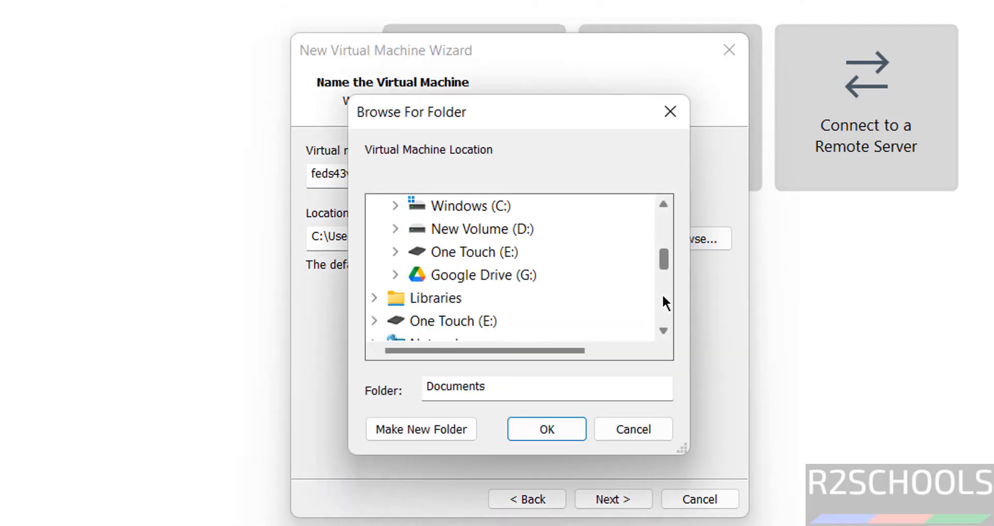
{"action": "left_click", "coordinate": [475, 263]}
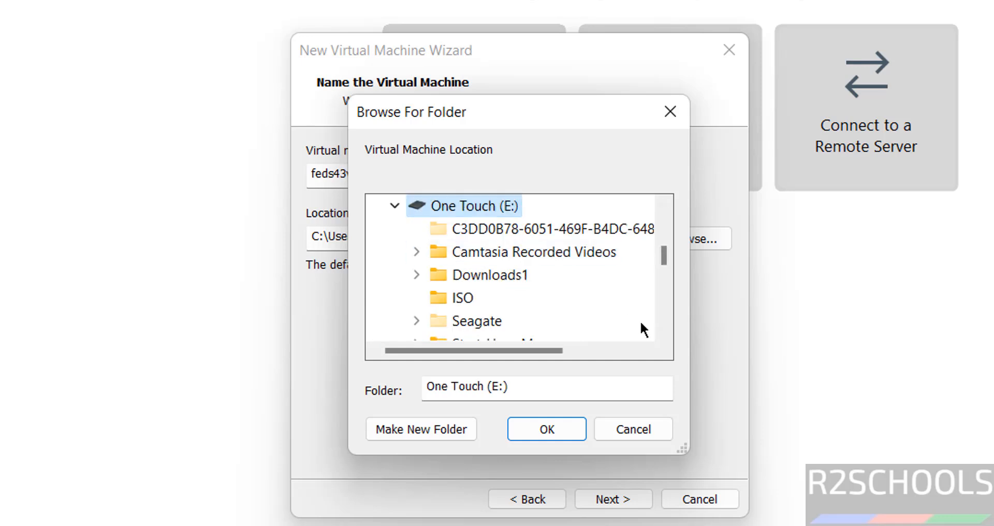
{"action": "left_click", "coordinate": [665, 312]}
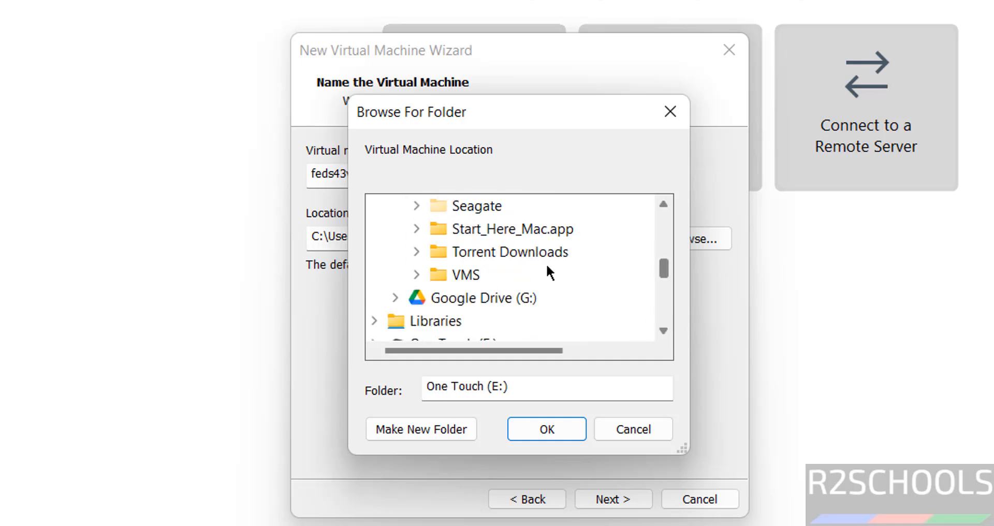
{"action": "double_click", "coordinate": [469, 276]}
{"action": "left_click", "coordinate": [456, 431]}
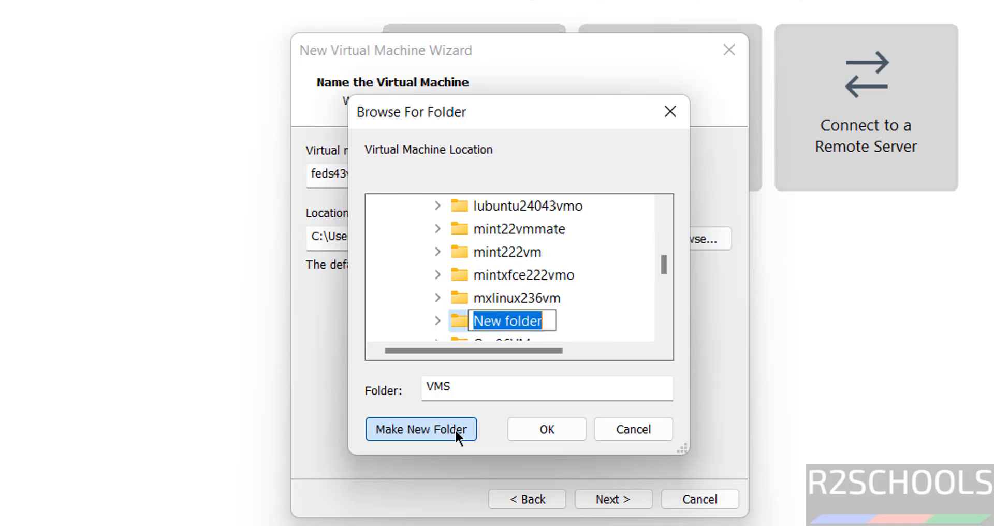
{"action": "key", "text": "ctrl+v"}
{"action": "key", "text": "Return"}
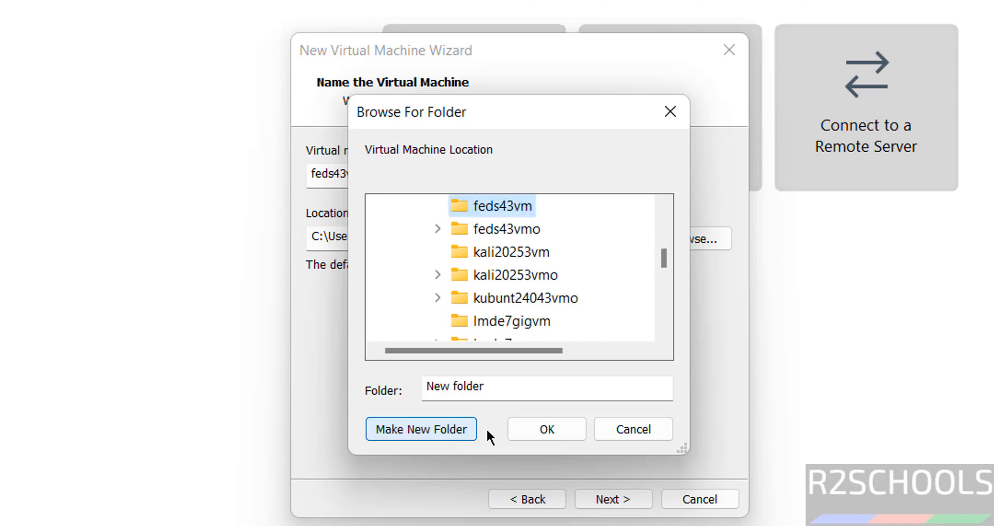
{"action": "left_click", "coordinate": [554, 430]}
{"action": "left_click", "coordinate": [596, 489]}
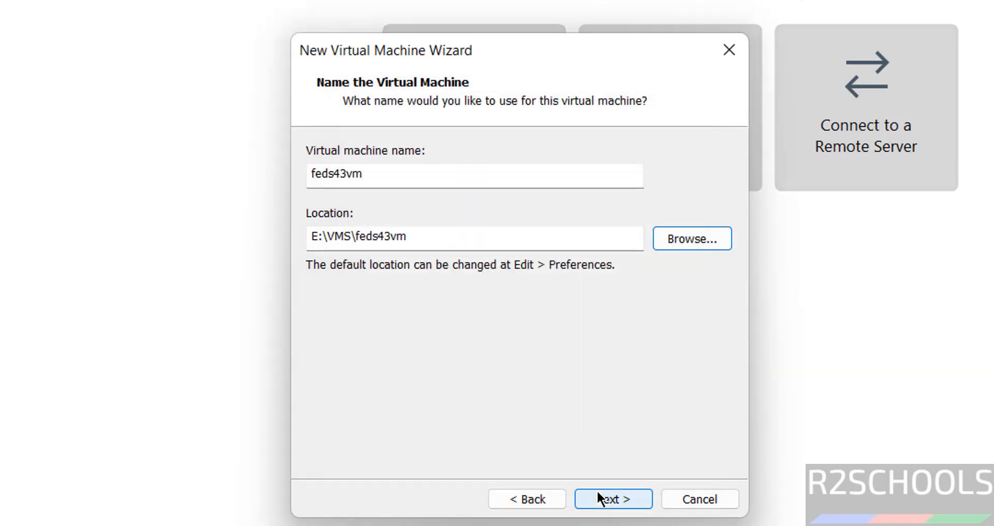
Make the virtual disk 50 GB, stored as a single file.
{"action": "left_click", "coordinate": [386, 291]}
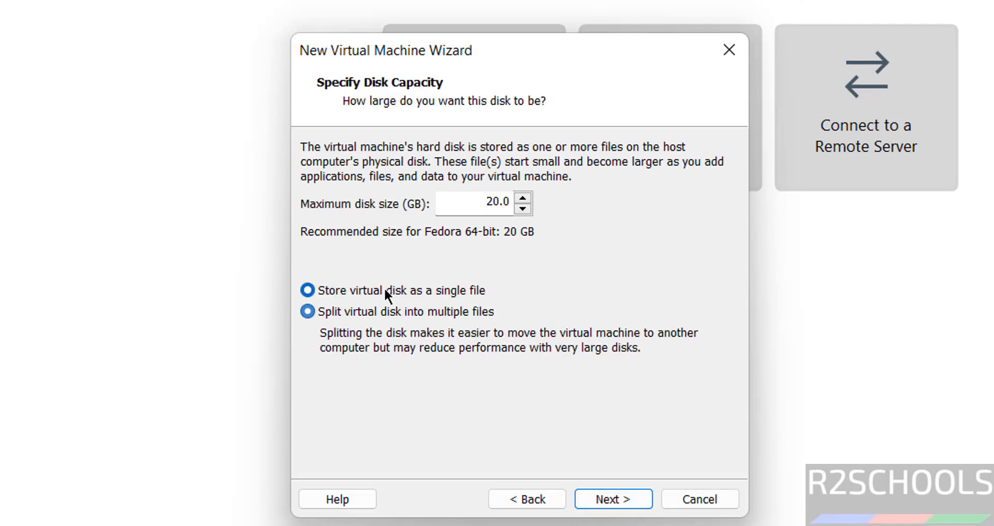
{"action": "double_click", "coordinate": [488, 200]}
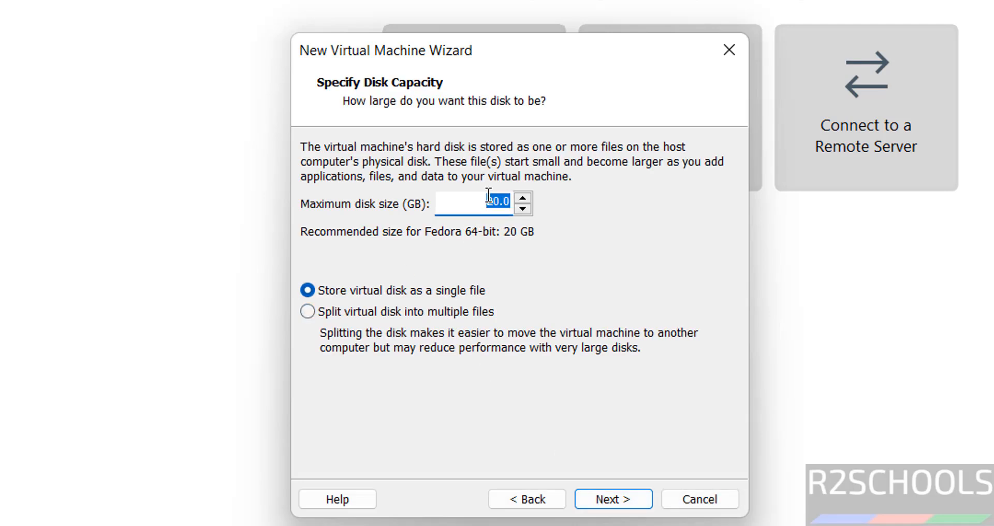
{"action": "type", "text": "50"}
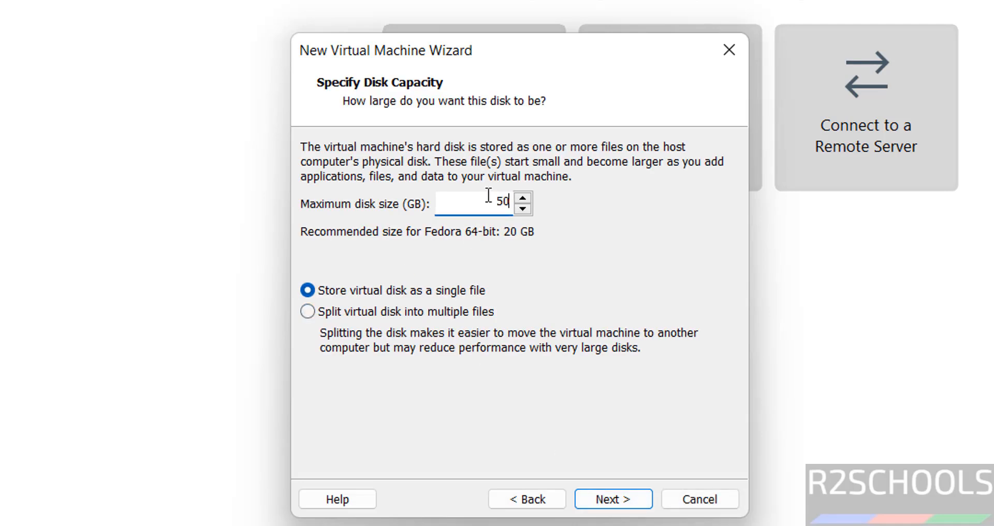
{"action": "left_click", "coordinate": [601, 501]}
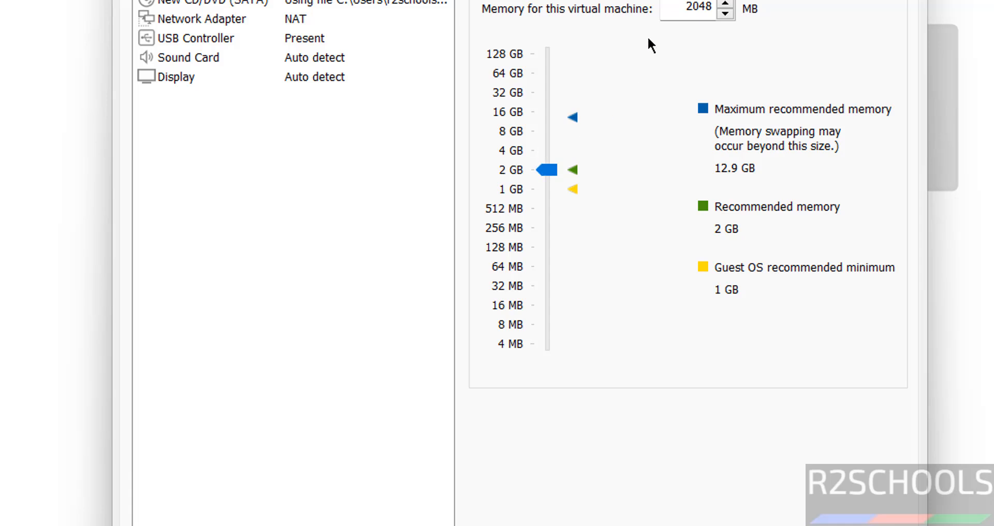
Raise the VM memory to 4096 MB under Customize Hardware.
{"action": "left_click", "coordinate": [543, 150]}
{"action": "double_click", "coordinate": [678, 4]}
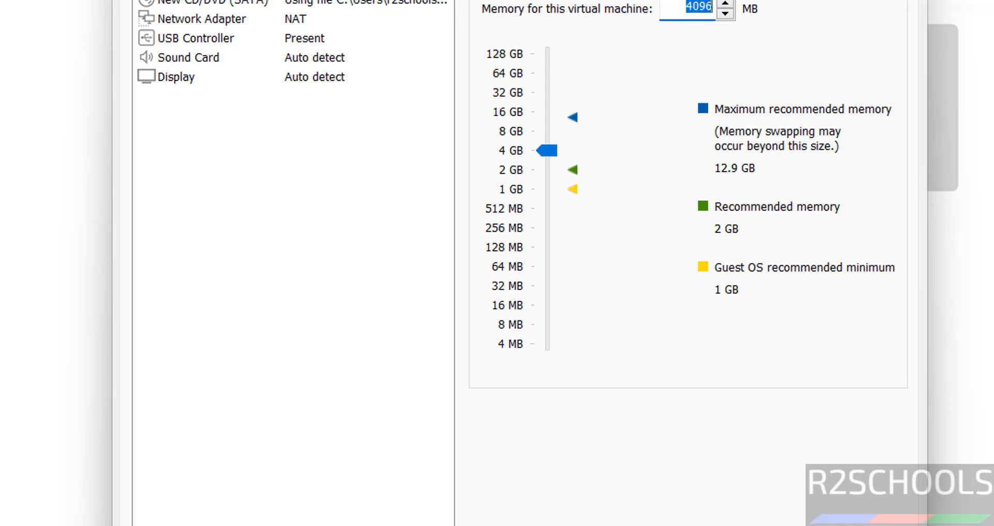
{"action": "left_click", "coordinate": [797, 524]}
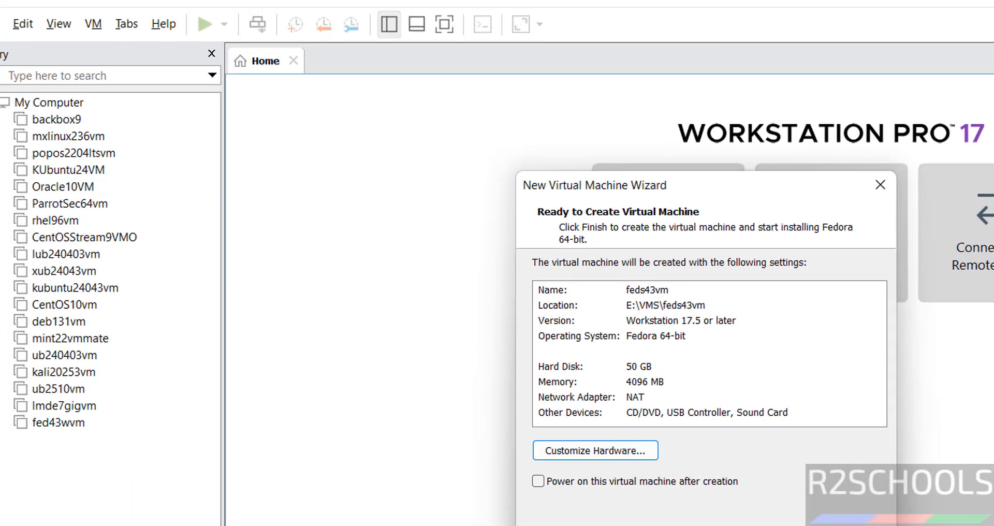
Finish the wizard to create feds43vm, then check its action menu, tab list and description field.
{"action": "left_click", "coordinate": [598, 500]}
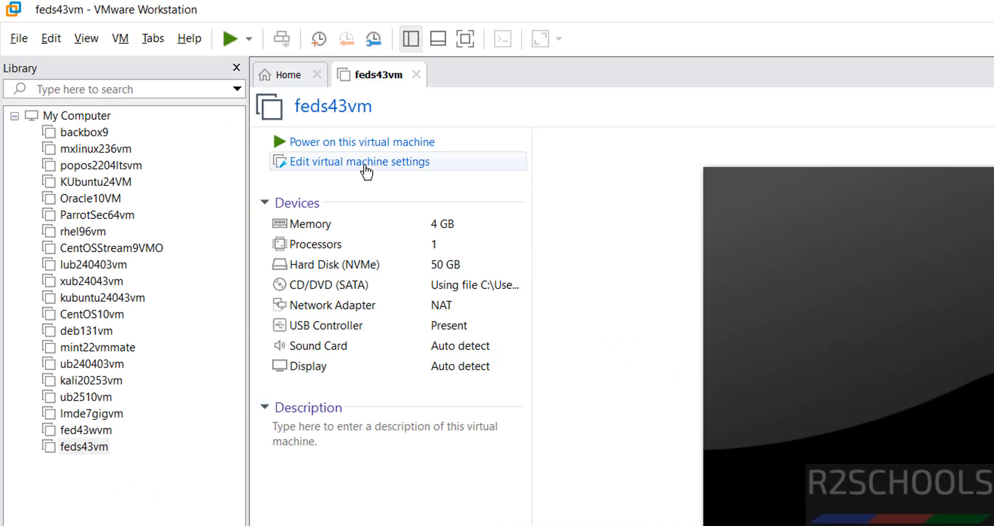
{"action": "right_click", "coordinate": [96, 454]}
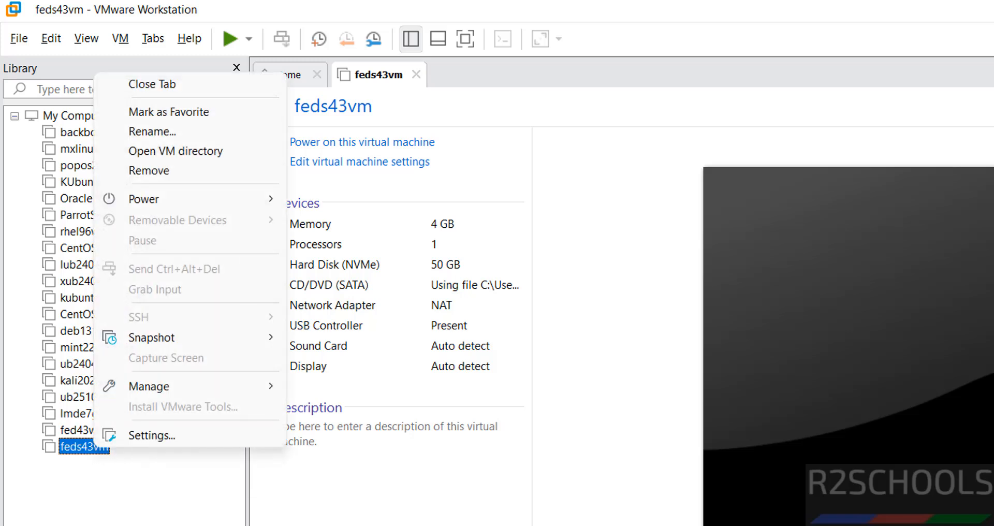
{"action": "key", "text": "Escape"}
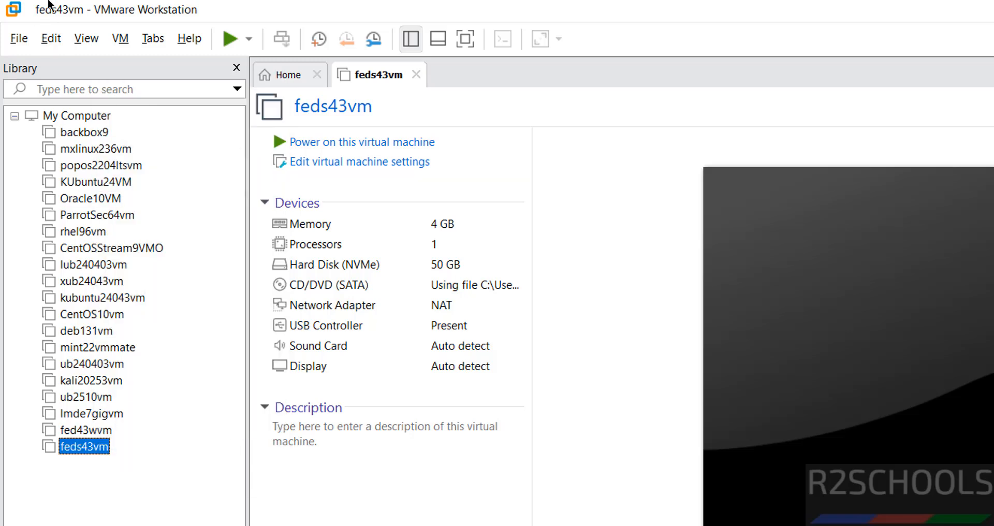
{"action": "left_click", "coordinate": [139, 35]}
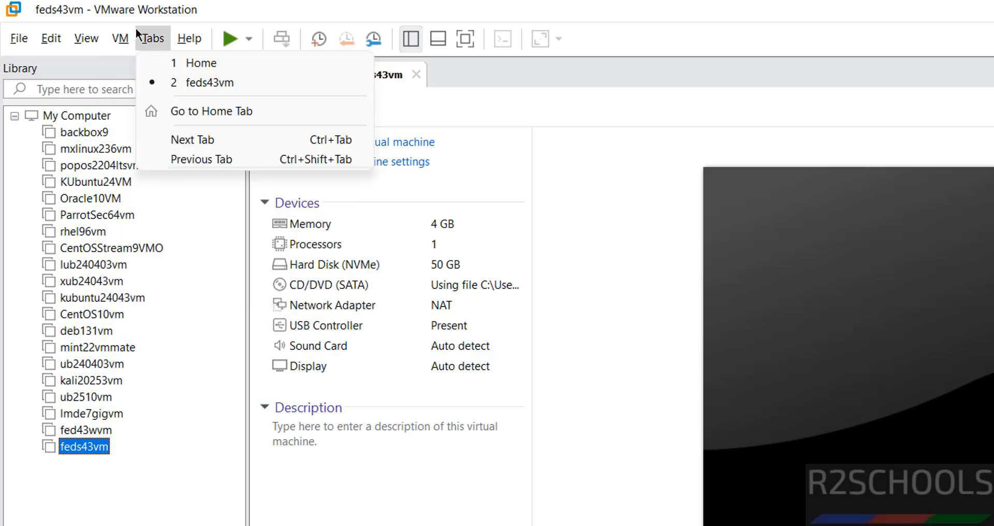
{"action": "key", "text": "Escape"}
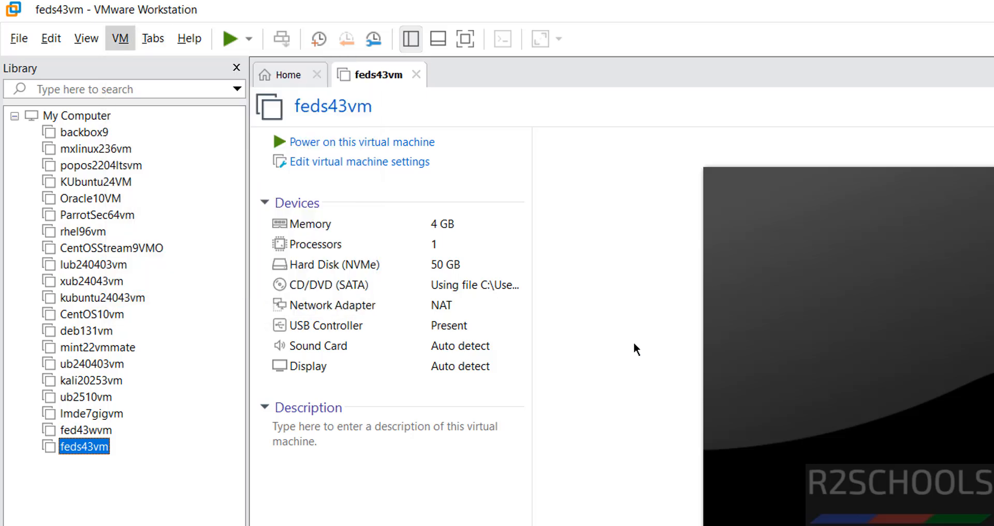
{"action": "left_click", "coordinate": [286, 466]}
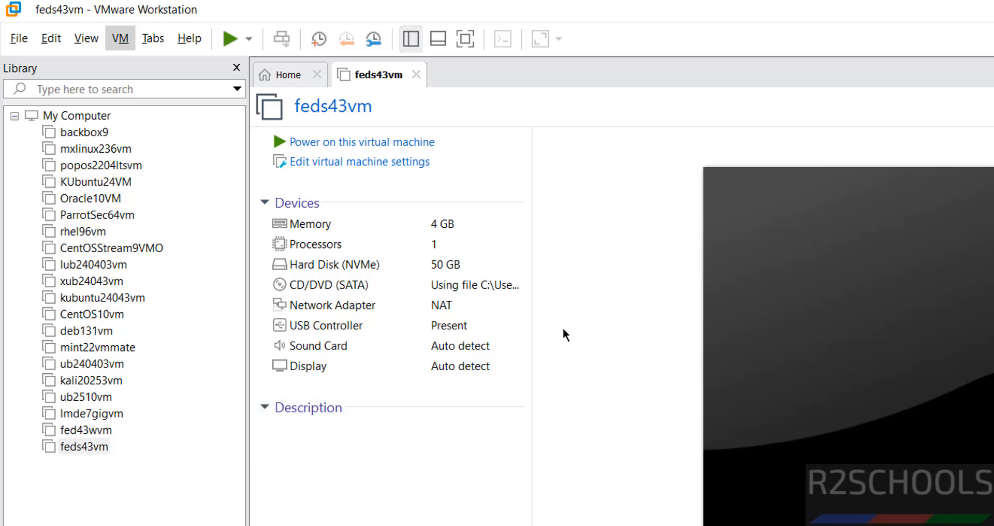
Power on feds43vm, boot the Install Fedora 43 entry, and choose English (United States).
{"action": "left_click", "coordinate": [384, 145]}
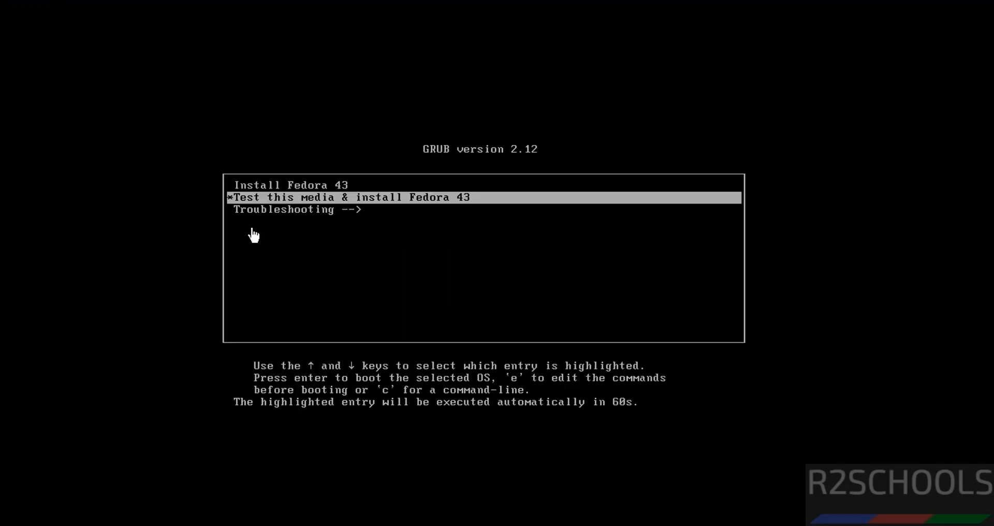
{"action": "key", "text": "Down"}
{"action": "key", "text": "Up"}
{"action": "key", "text": "Up"}
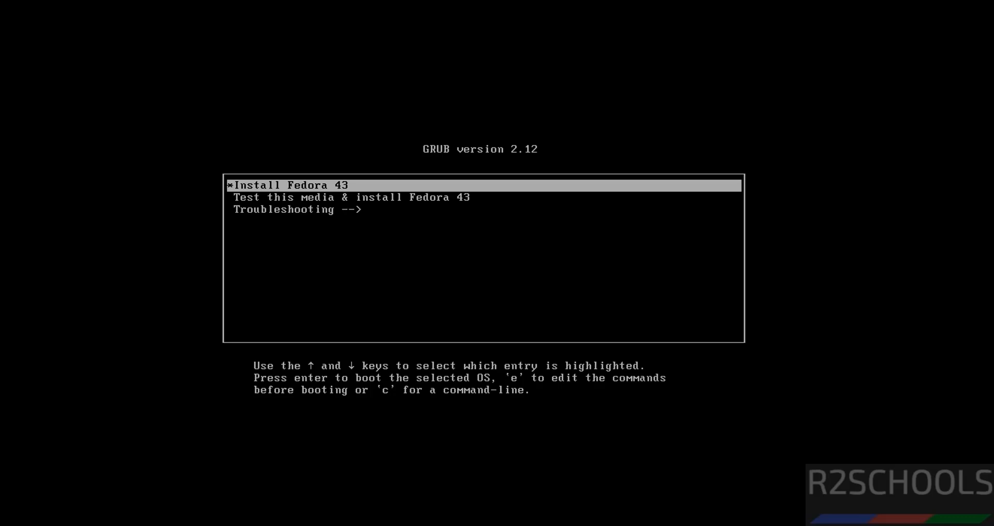
{"action": "key", "text": "Return"}
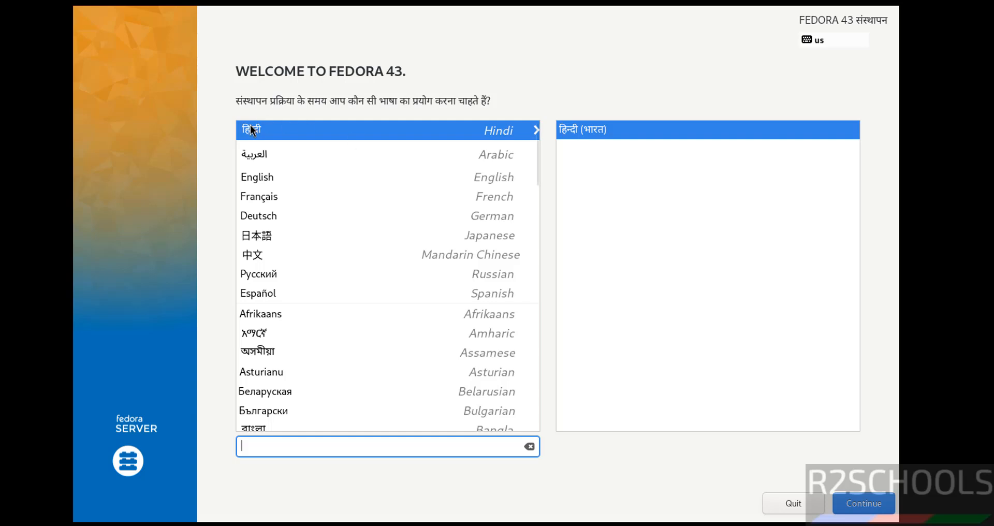
{"action": "left_click", "coordinate": [279, 176]}
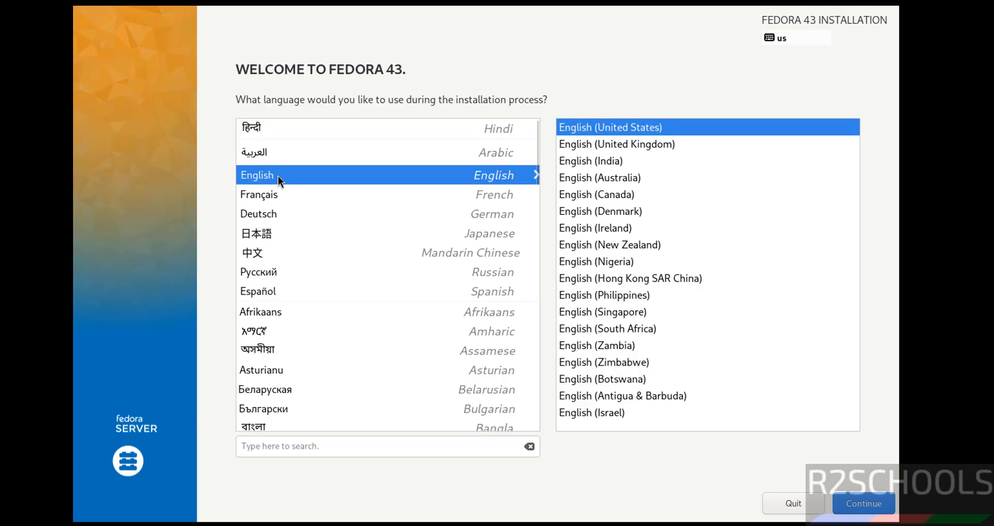
{"action": "left_click", "coordinate": [853, 501]}
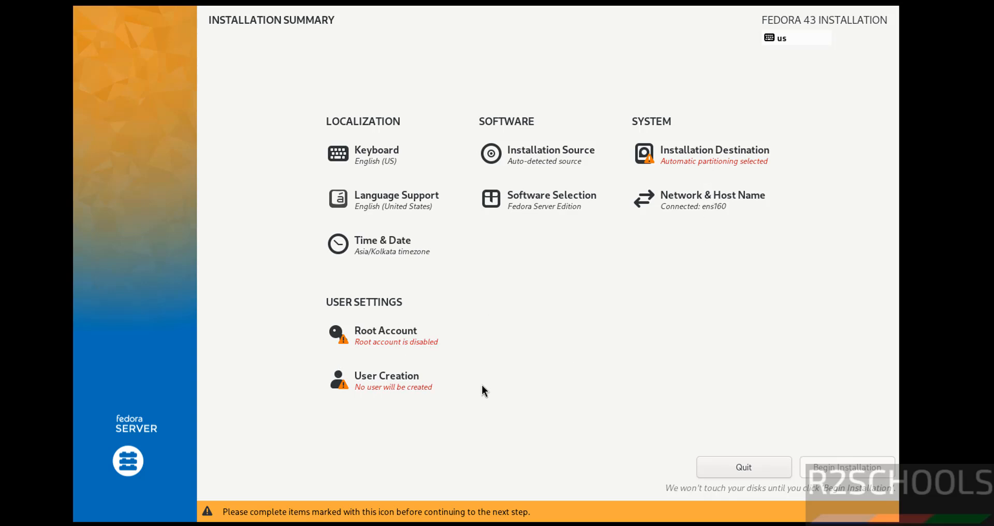
Accept automatic setup of the 50 GiB destination disk and enable the root account.
{"action": "left_click", "coordinate": [707, 158]}
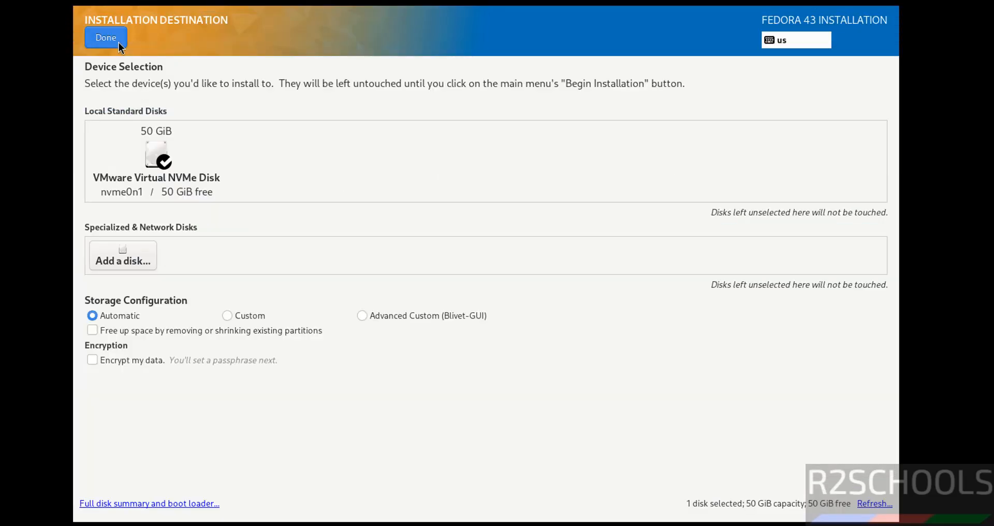
{"action": "left_click", "coordinate": [118, 41]}
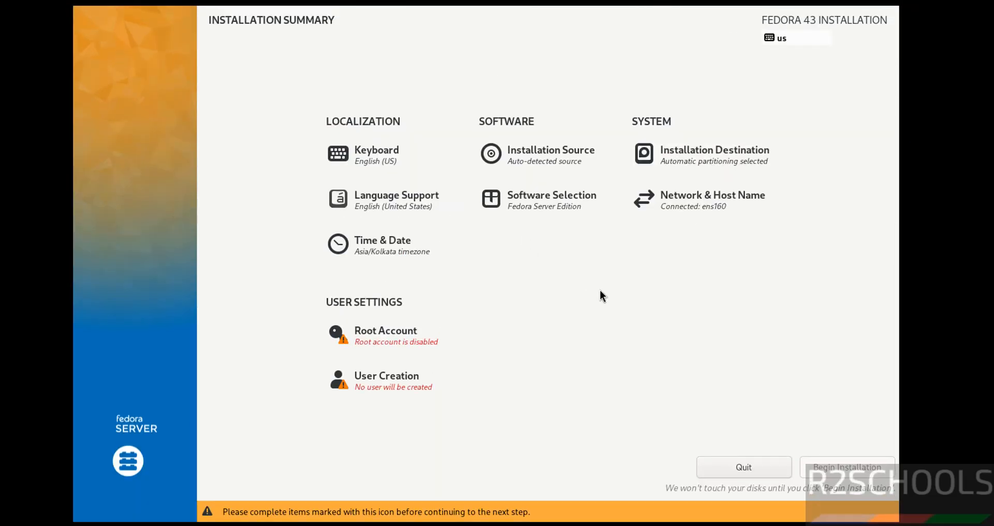
{"action": "left_click", "coordinate": [366, 348]}
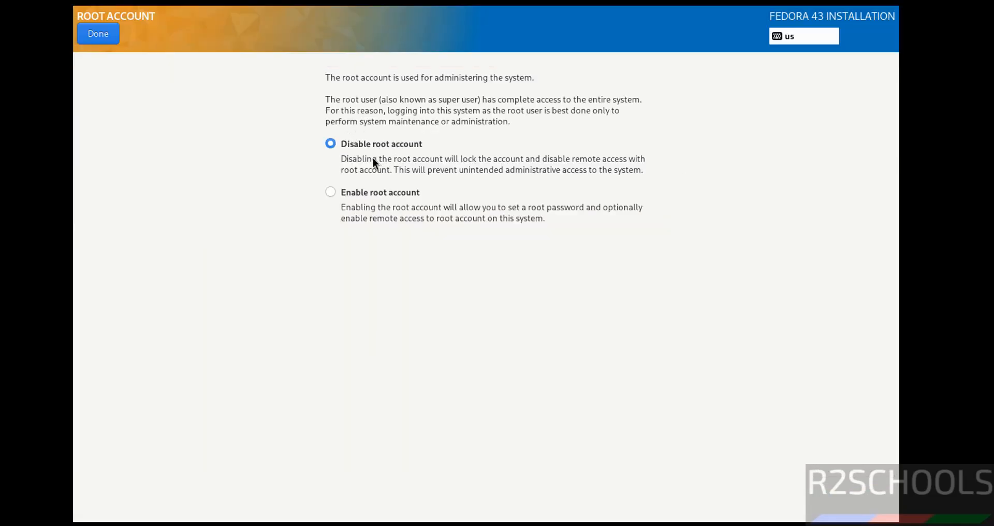
{"action": "left_click", "coordinate": [379, 192]}
Enter and confirm the root password, accepting the weak-password warning.
{"action": "type", "text": "r"}
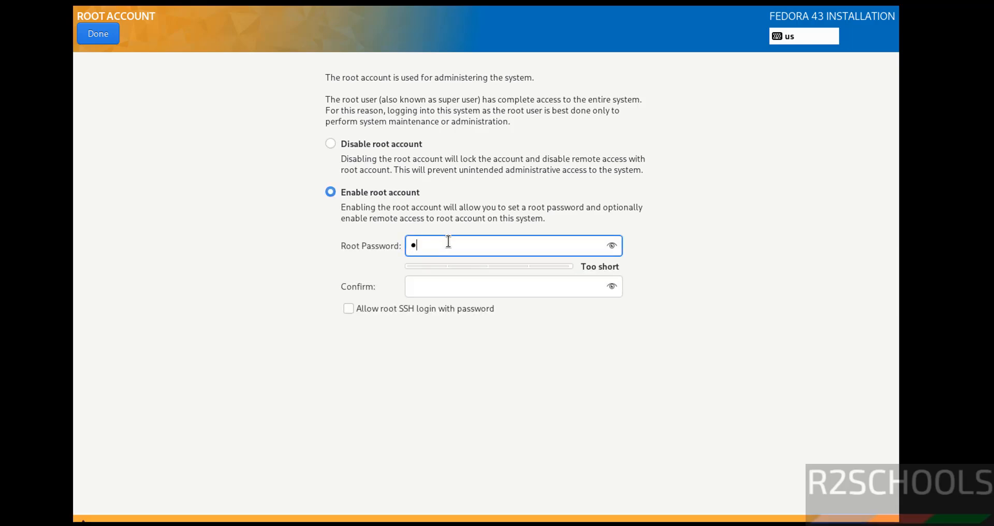
{"action": "type", "text": "●●●●●●●●"}
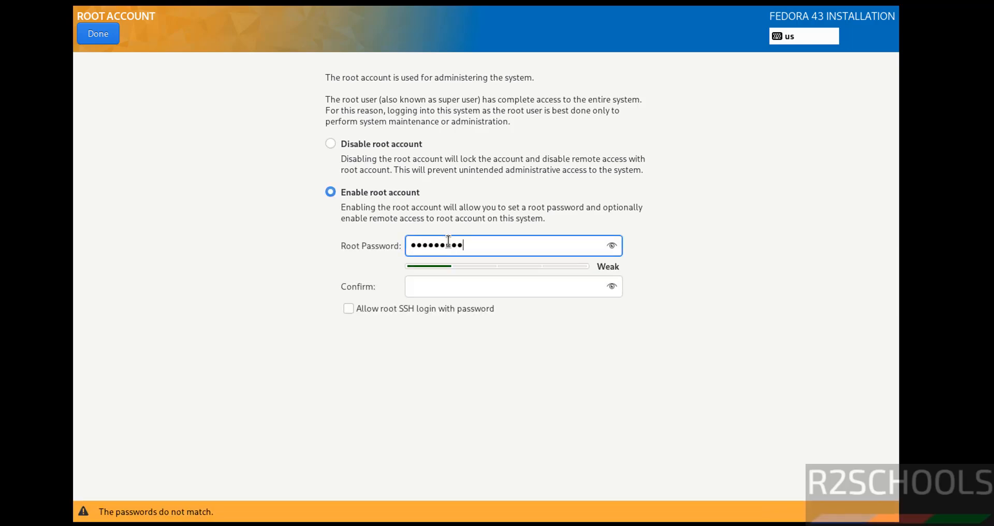
{"action": "key", "text": "Tab"}
{"action": "type", "text": "●●●●●●●"}
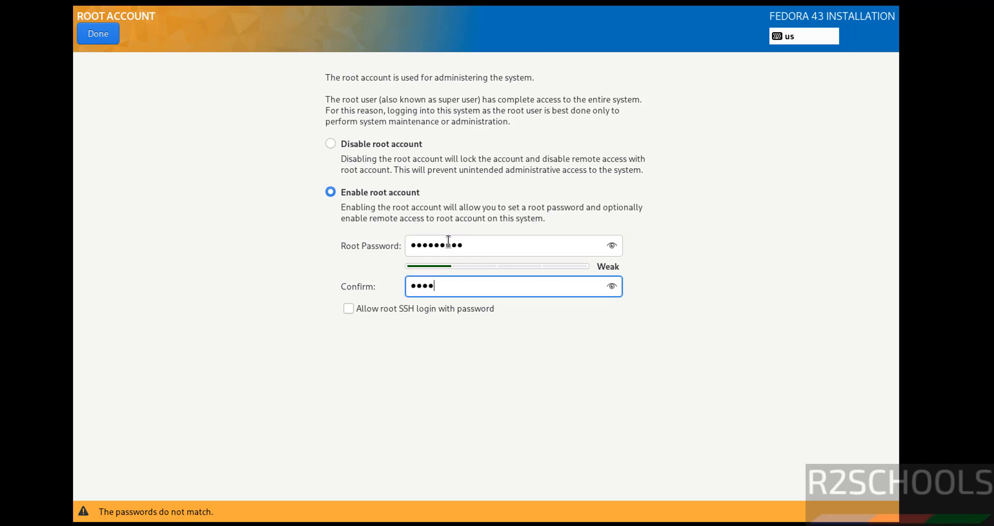
{"action": "type", "text": "●●"}
{"action": "left_click", "coordinate": [89, 32]}
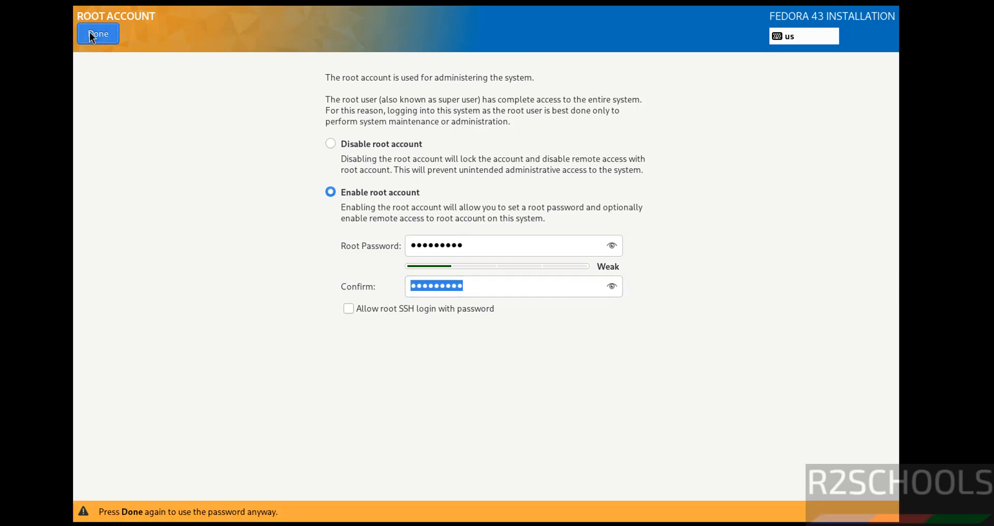
{"action": "left_click", "coordinate": [89, 32]}
{"action": "left_click", "coordinate": [381, 395]}
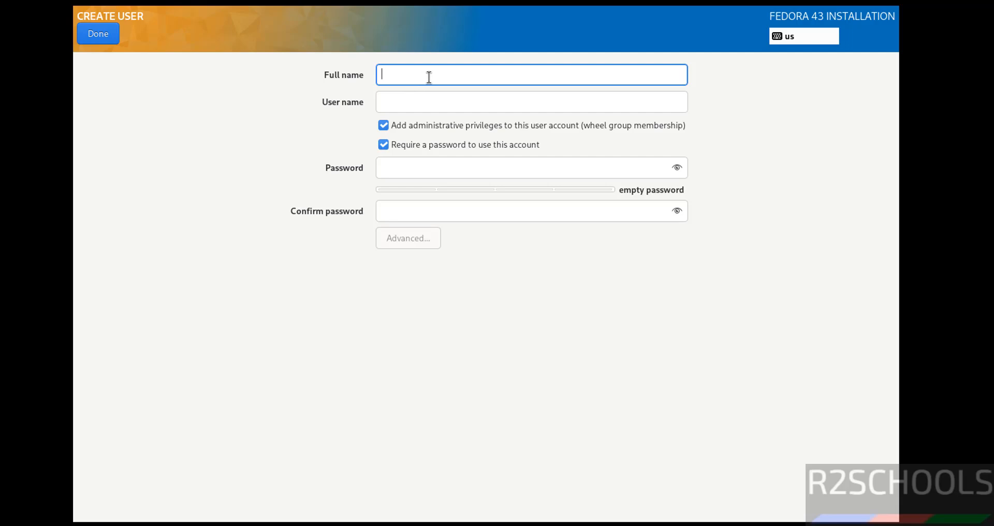
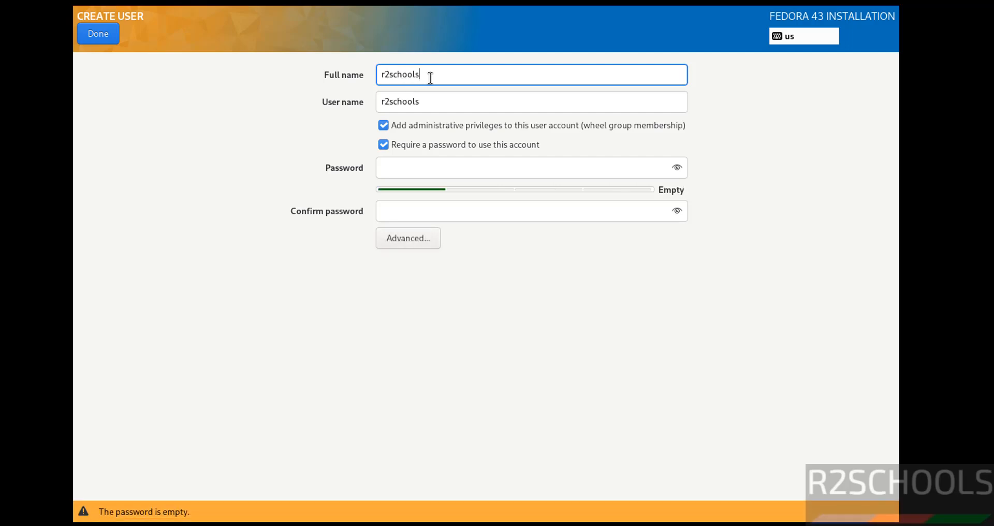
Enter the administrator's full name and user name, then set and confirm the account password.
{"action": "key", "text": "Tab"}
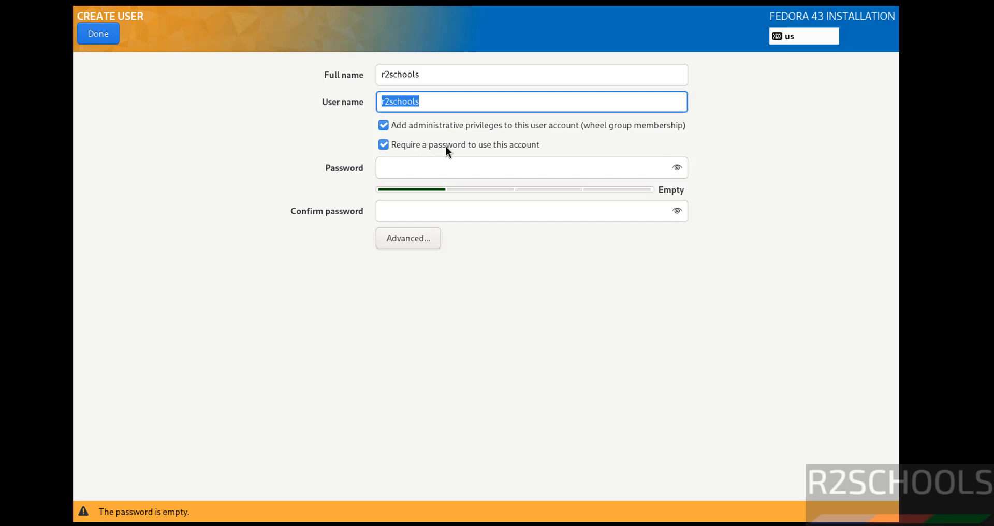
{"action": "left_click", "coordinate": [488, 174]}
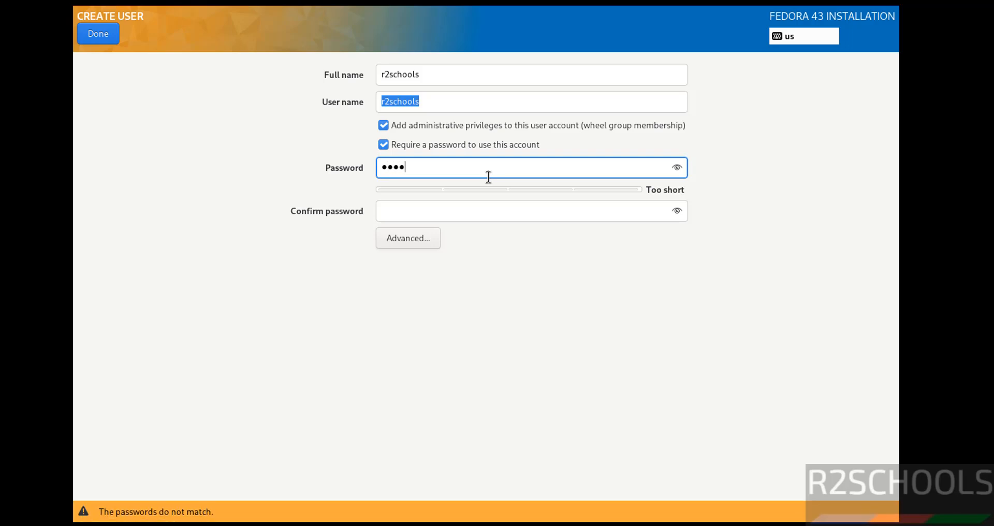
{"action": "key", "text": "Tab"}
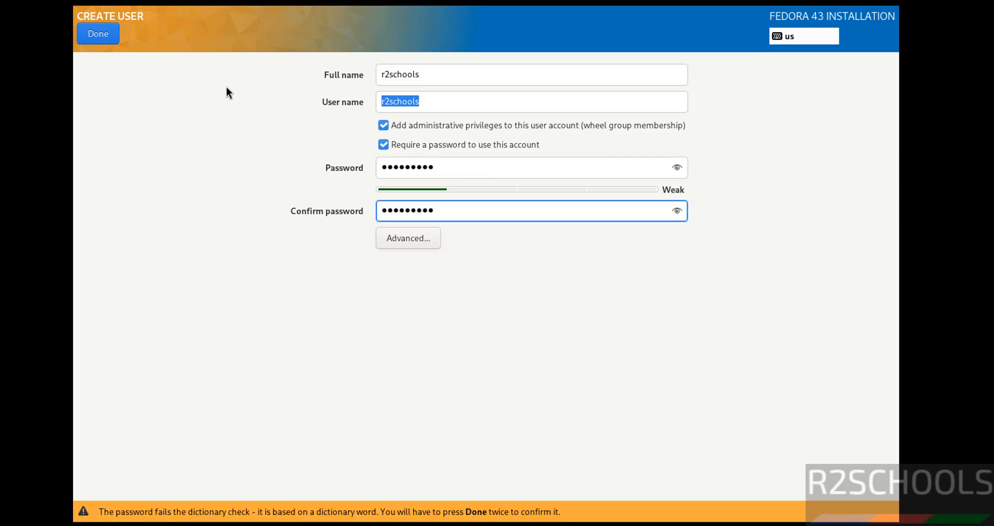
{"action": "left_click", "coordinate": [98, 38]}
{"action": "left_click", "coordinate": [97, 38]}
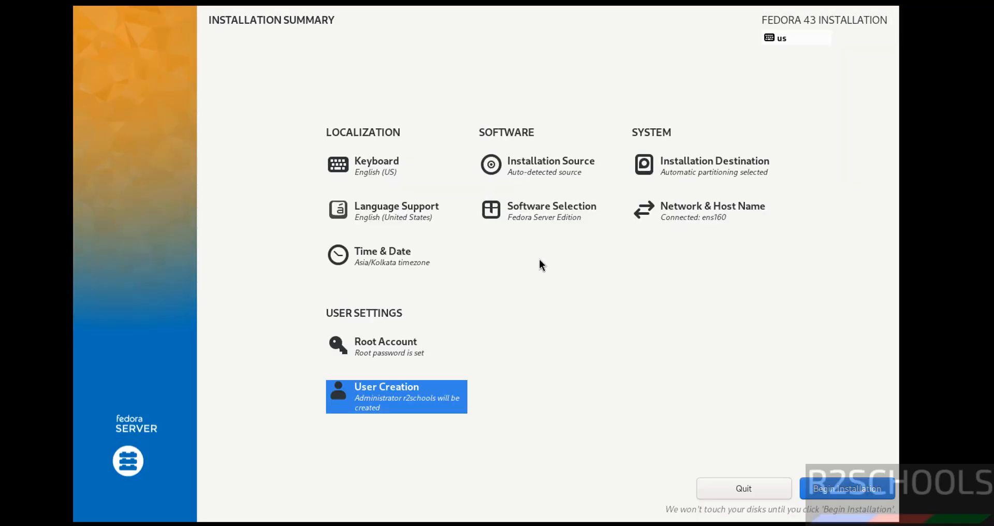
{"action": "left_click", "coordinate": [544, 216]}
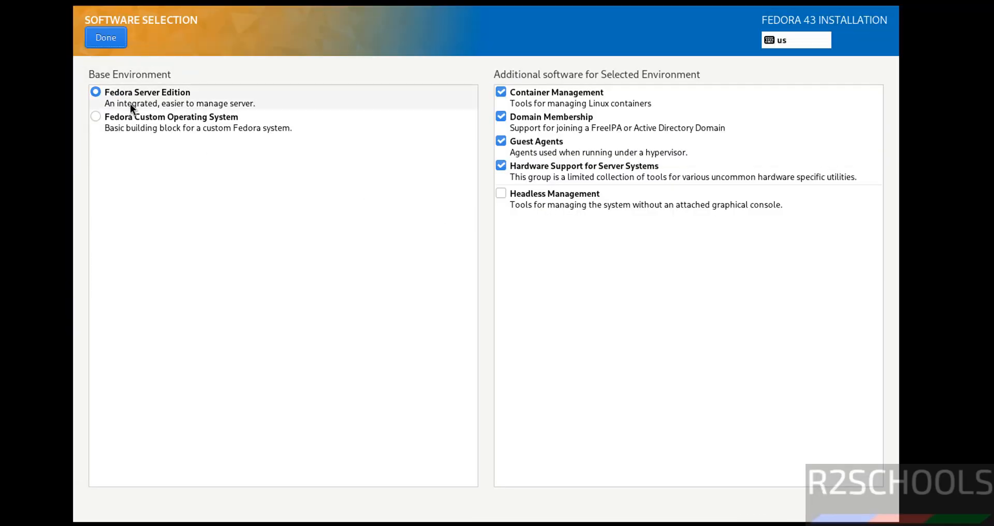
{"action": "left_click", "coordinate": [107, 38]}
{"action": "left_click", "coordinate": [398, 261]}
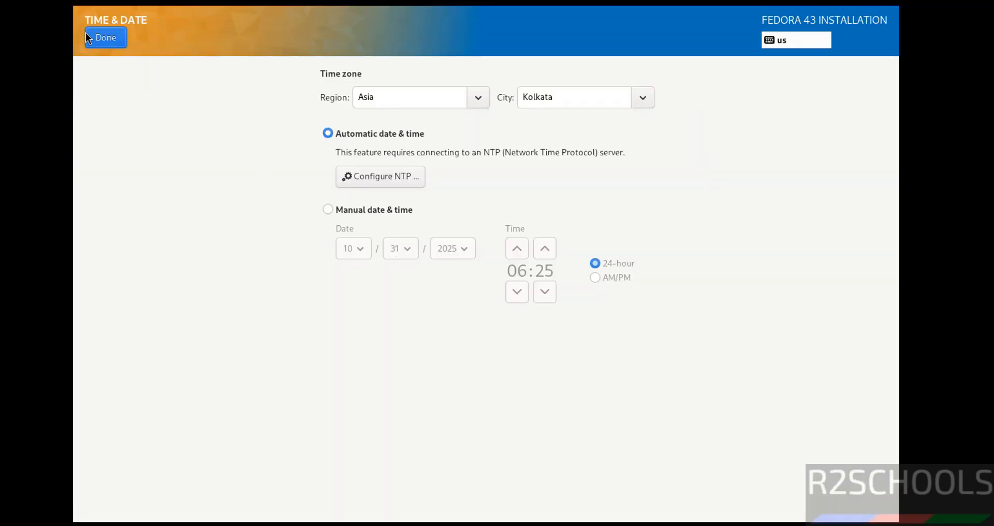
{"action": "left_click", "coordinate": [105, 38]}
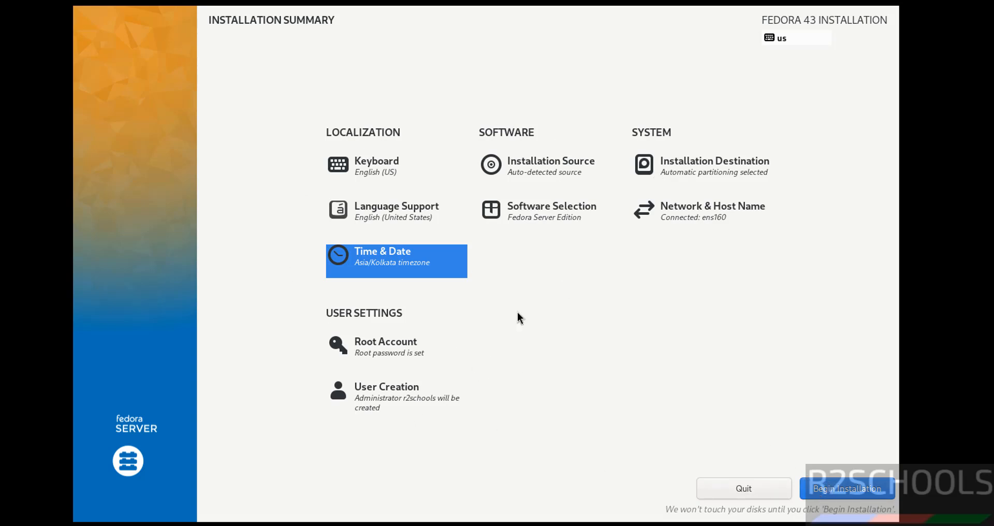
Install Fedora 43 Server to the disk, then reboot the VM to the new system's login prompt.
{"action": "left_click", "coordinate": [820, 489]}
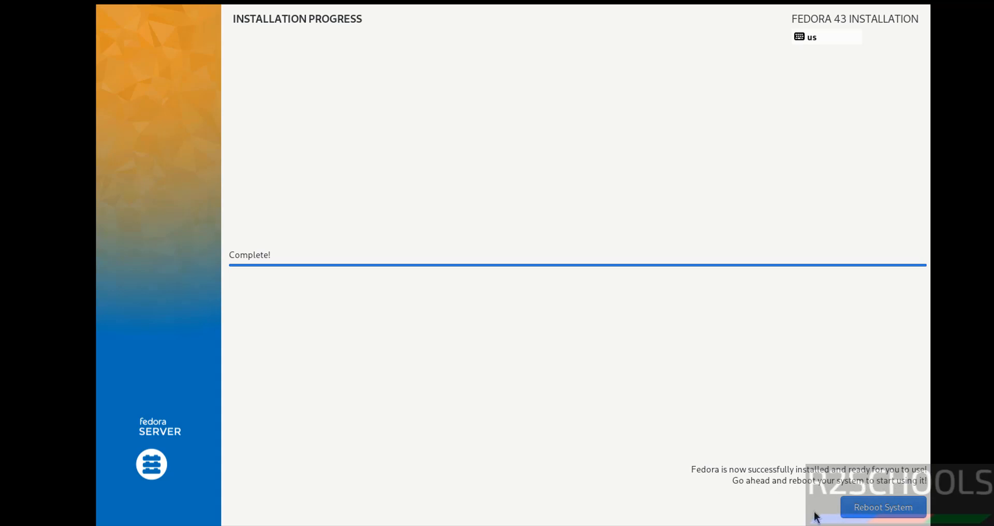
{"action": "left_click", "coordinate": [873, 512]}
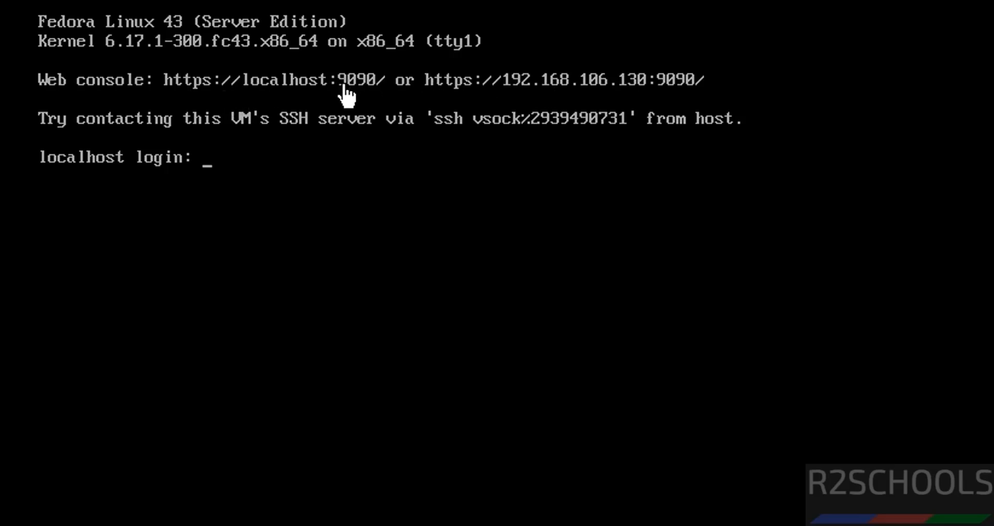
Log in at the VM console as the administrator user and view /etc/os-release with more.
{"action": "left_click", "coordinate": [381, 256]}
{"action": "key", "text": "Return"}
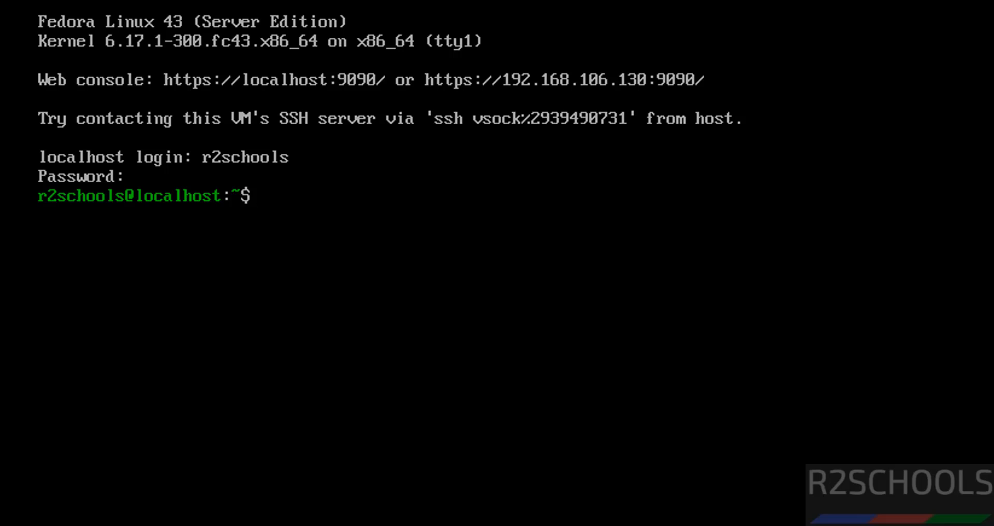
{"action": "type", "text": "more /etc/os-release"}
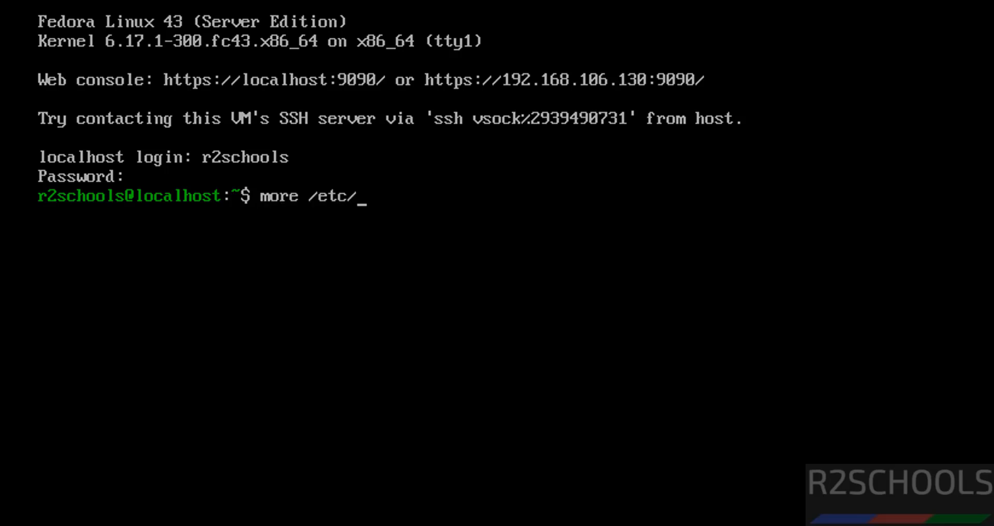
{"action": "key", "text": "Return"}
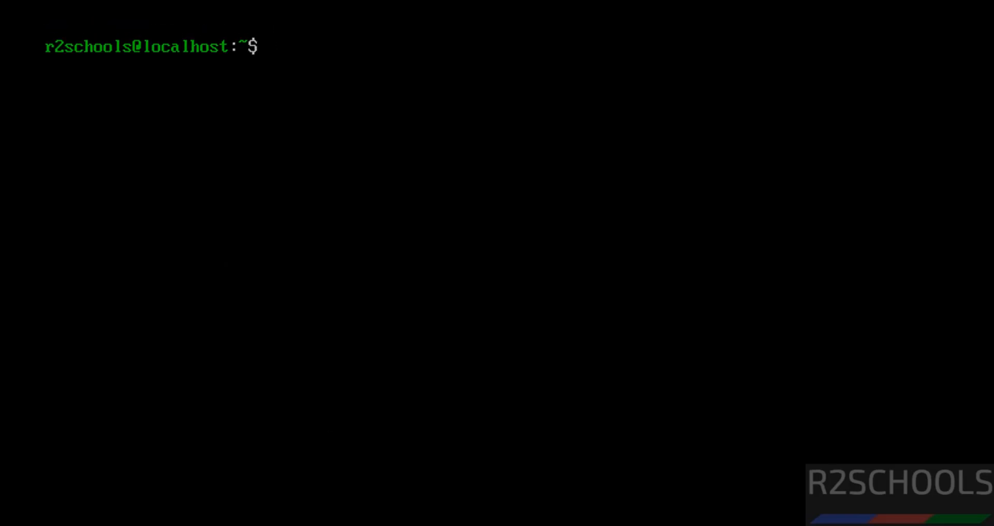
Run ifconfig to show ens160 at 192.168.106.130, then type the sudo dnf update && upgrade command.
{"action": "type", "text": "ifconfig"}
{"action": "key", "text": "Return"}
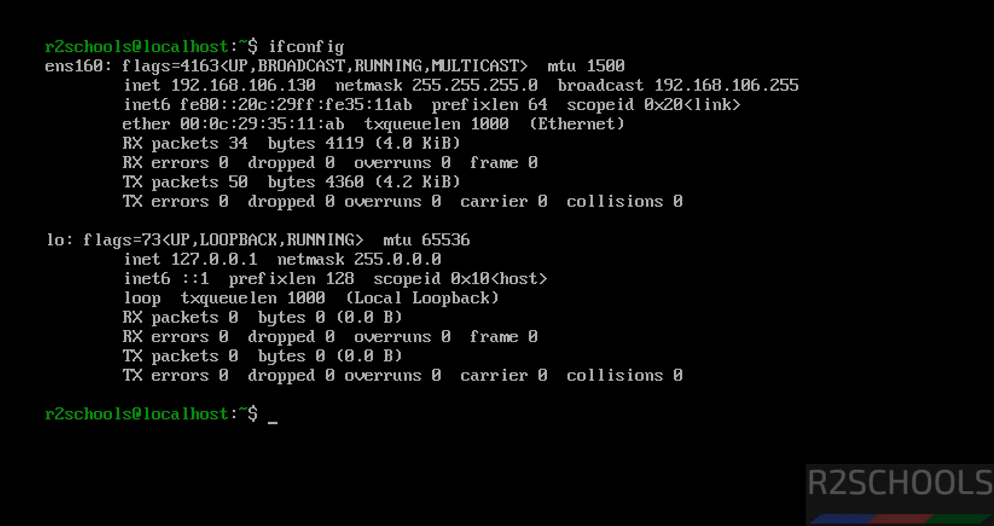
{"action": "type", "text": "sudo dnf uodate "}
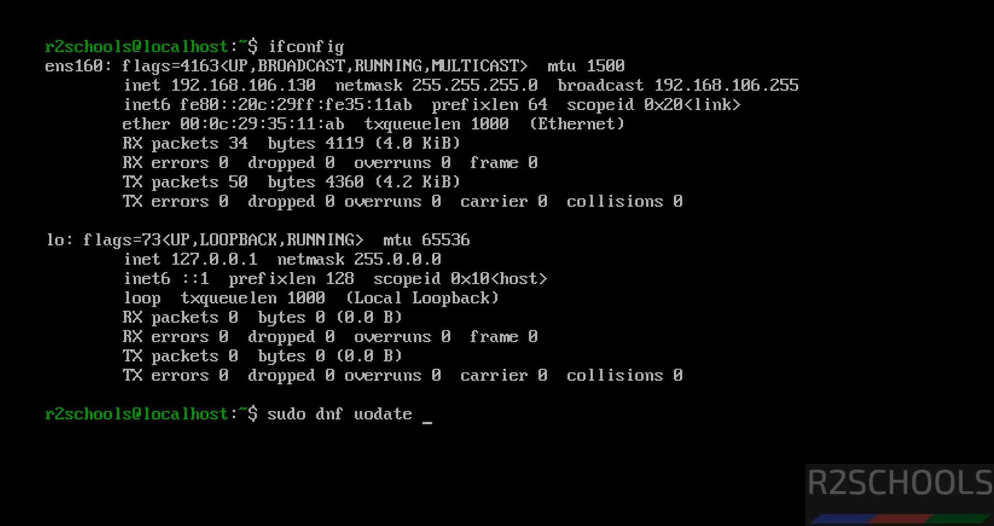
{"action": "type", "text": "&& sudo"}
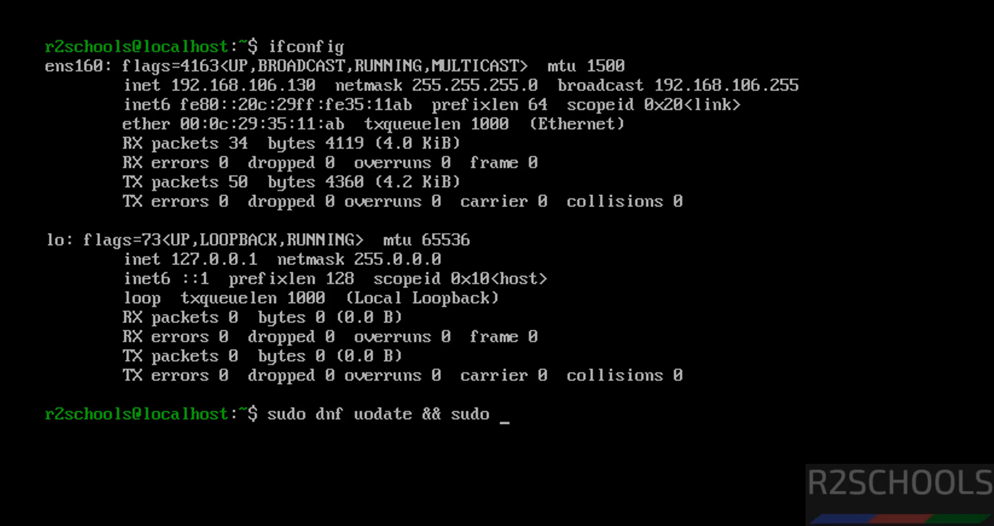
{"action": "type", "text": " dnf uograde"}
Enter the sudo password, correct 'uodate' to 'update', rerun it and confirm the 116-package transaction with y.
{"action": "key", "text": "Return"}
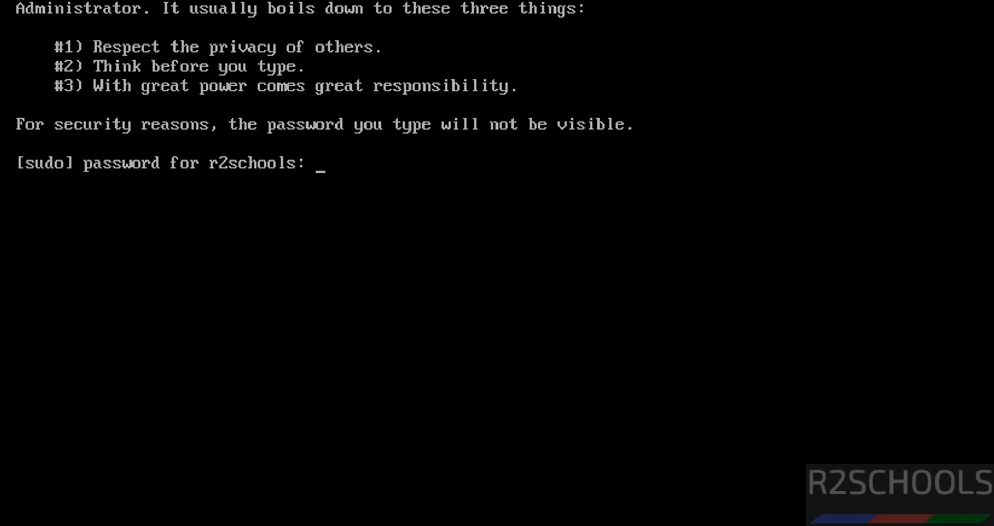
{"action": "key", "text": "Return"}
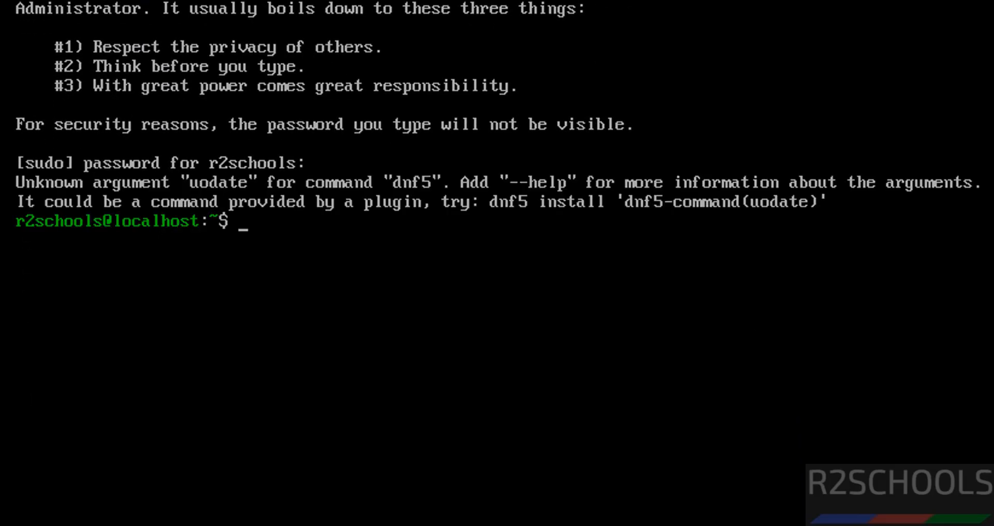
{"action": "key", "text": "Up"}
{"action": "key", "text": "Left"}
{"action": "key", "text": "Left"}
{"action": "key", "text": "Left"}
{"action": "key", "text": "Left"}
{"action": "key", "text": "Left"}
{"action": "key", "text": "Left"}
{"action": "key", "text": "Left"}
{"action": "key", "text": "Left"}
{"action": "key", "text": "Left"}
{"action": "key", "text": "Left"}
{"action": "key", "text": "Left"}
{"action": "key", "text": "Left"}
{"action": "key", "text": "Left"}
{"action": "key", "text": "Left"}
{"action": "key", "text": "Left"}
{"action": "key", "text": "Left"}
{"action": "key", "text": "Left"}
{"action": "key", "text": "Left"}
{"action": "key", "text": "Left"}
{"action": "key", "text": "Left"}
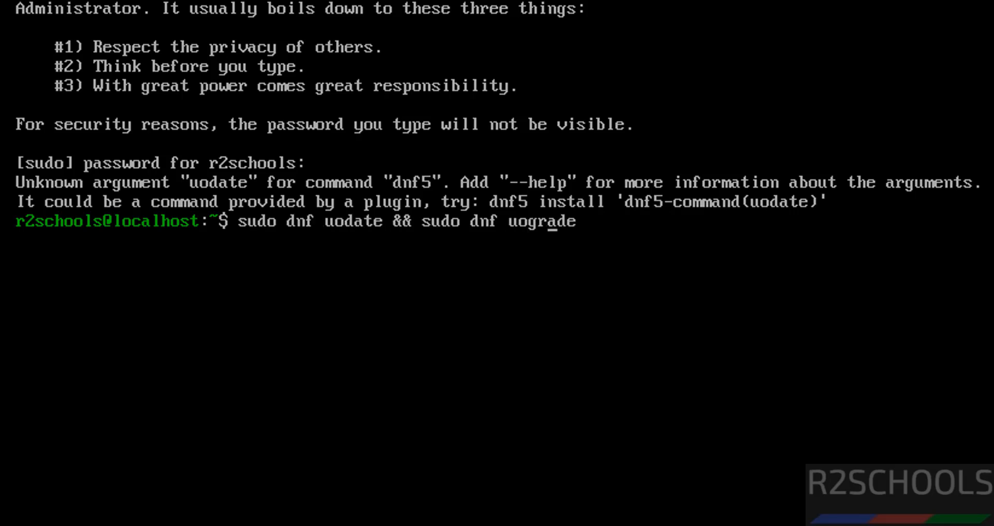
{"action": "key", "text": "Delete"}
{"action": "key", "text": "Return"}
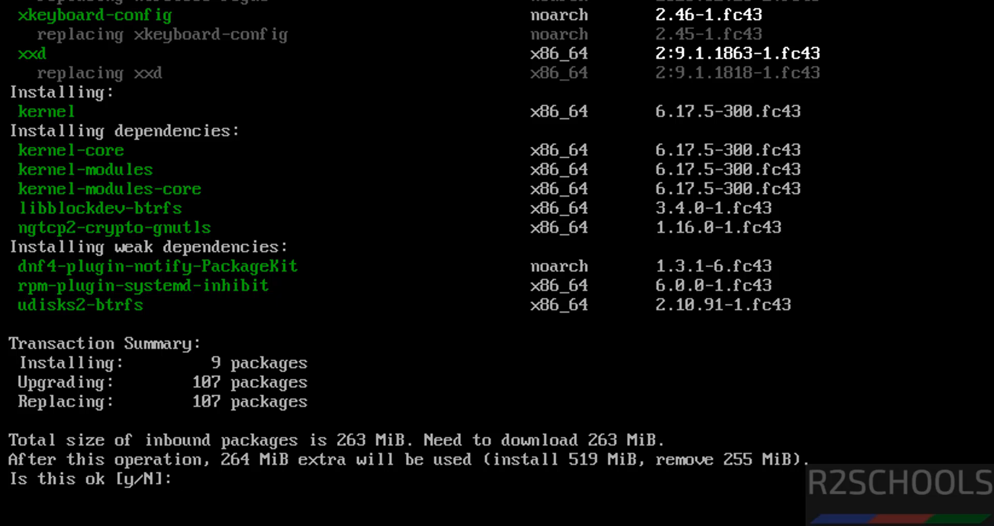
{"action": "key", "text": "Return"}
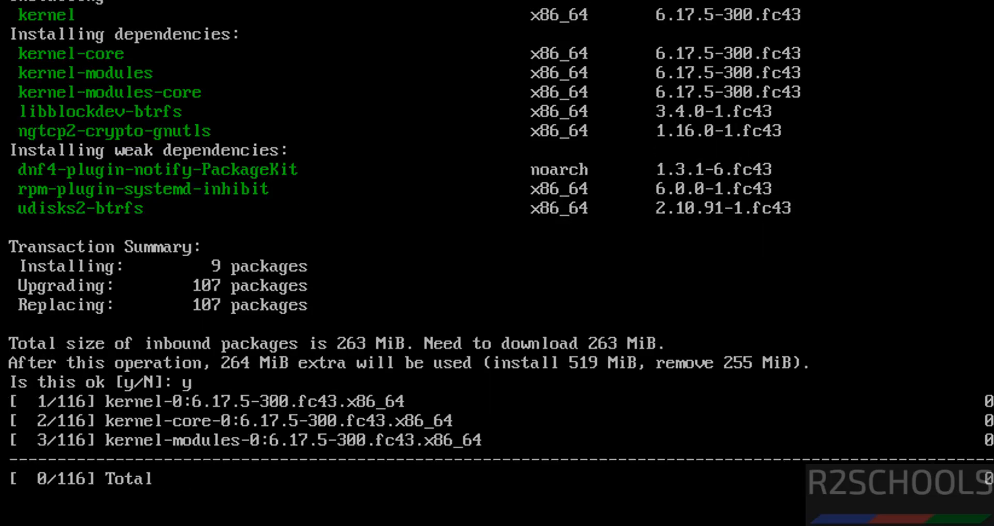